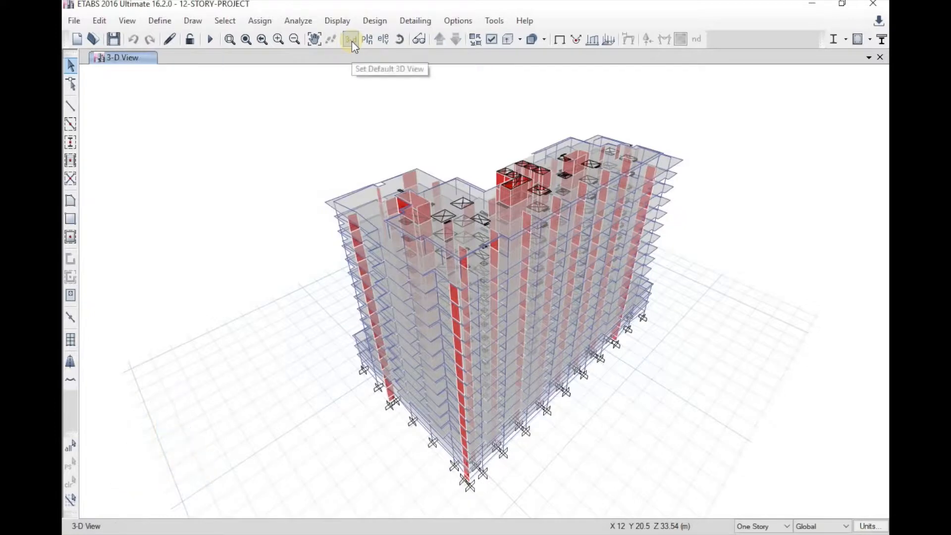
- Run the structural analysis, and review and accept the shear wall design preferences for ACI 318-11
click(211, 40)
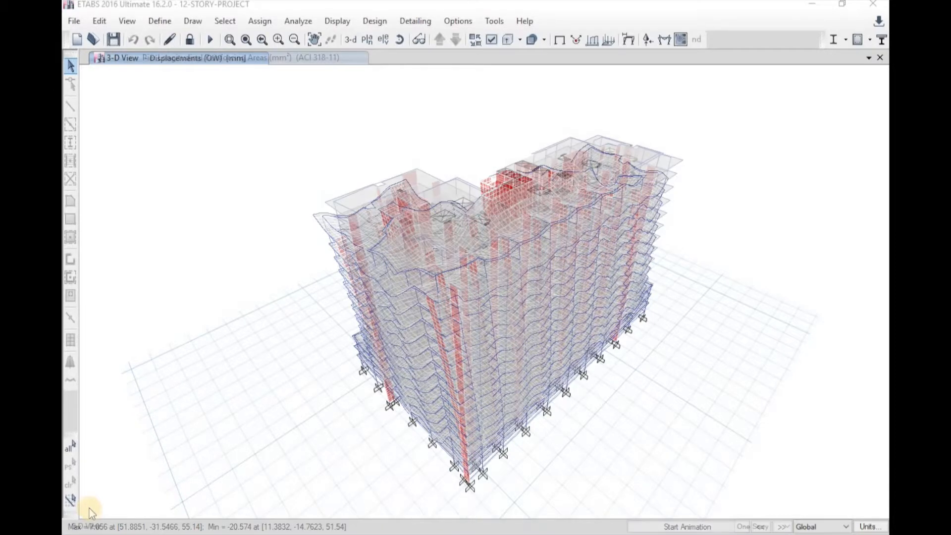
click(382, 20)
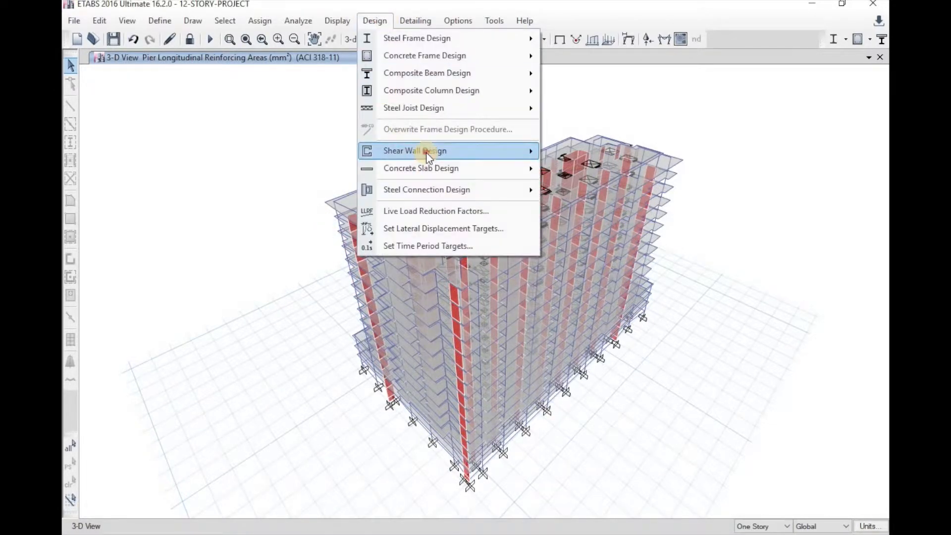
mouse_move(427, 152)
click(601, 150)
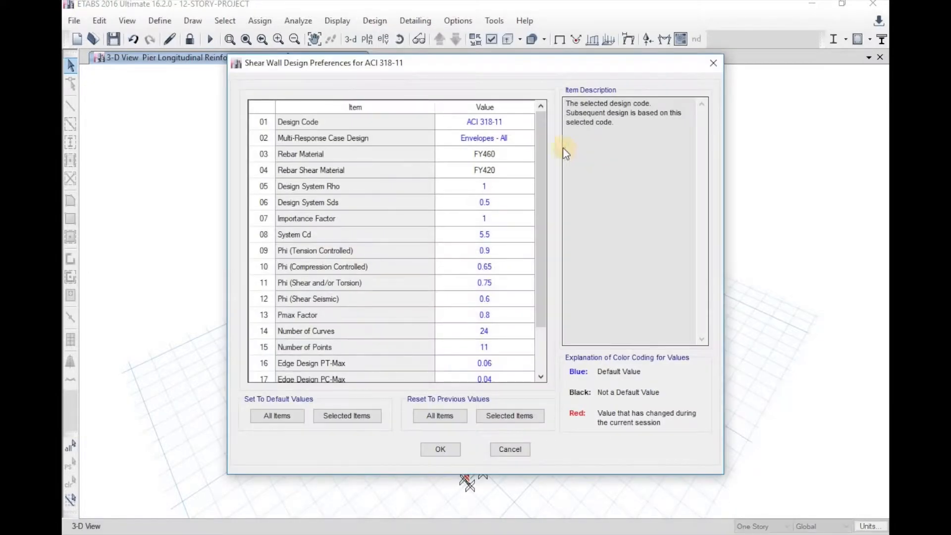
click(540, 126)
drag(540, 126, 548, 178)
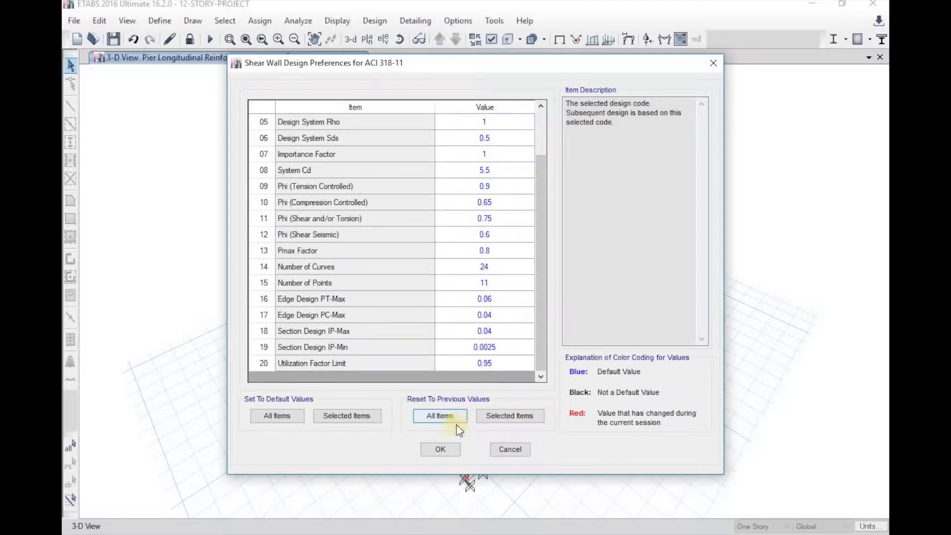
click(448, 445)
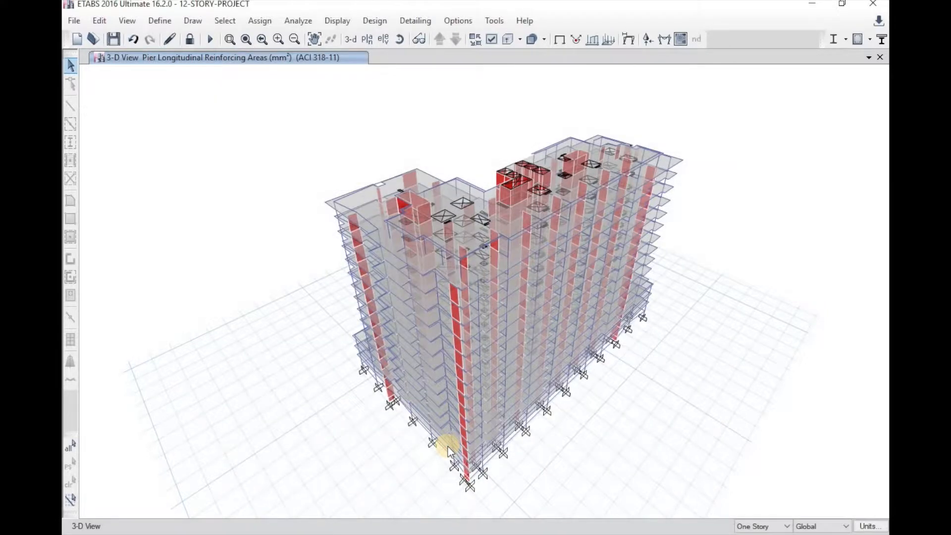
- Run the shear wall design check on the building model and save the project
click(372, 23)
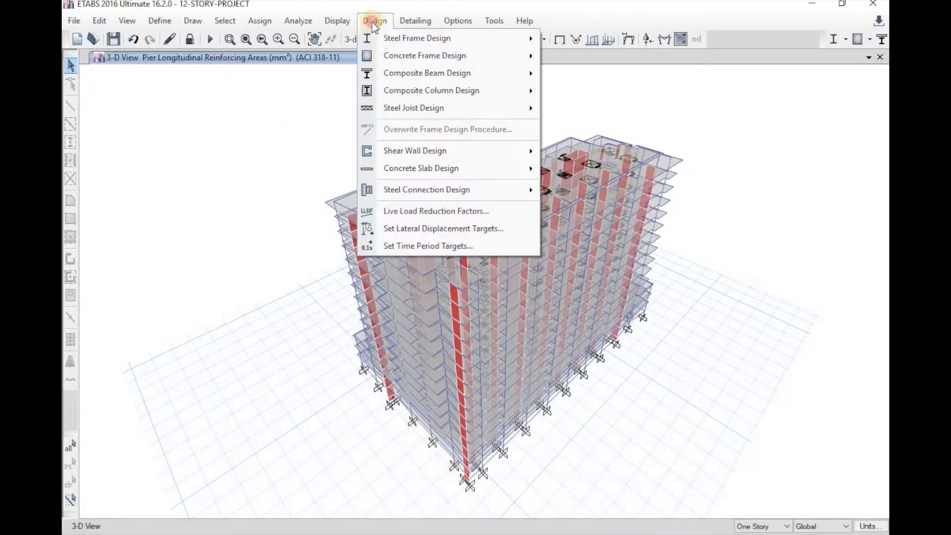
mouse_move(411, 151)
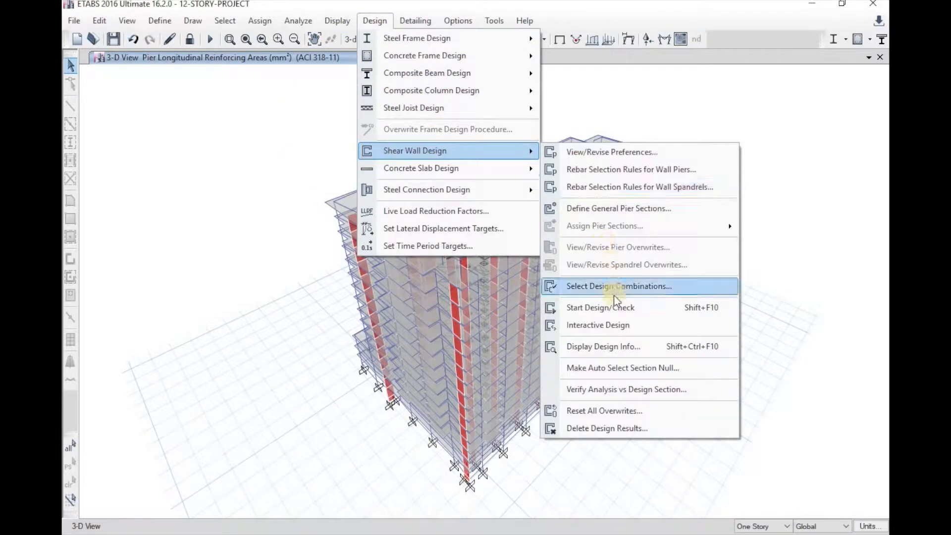
click(614, 308)
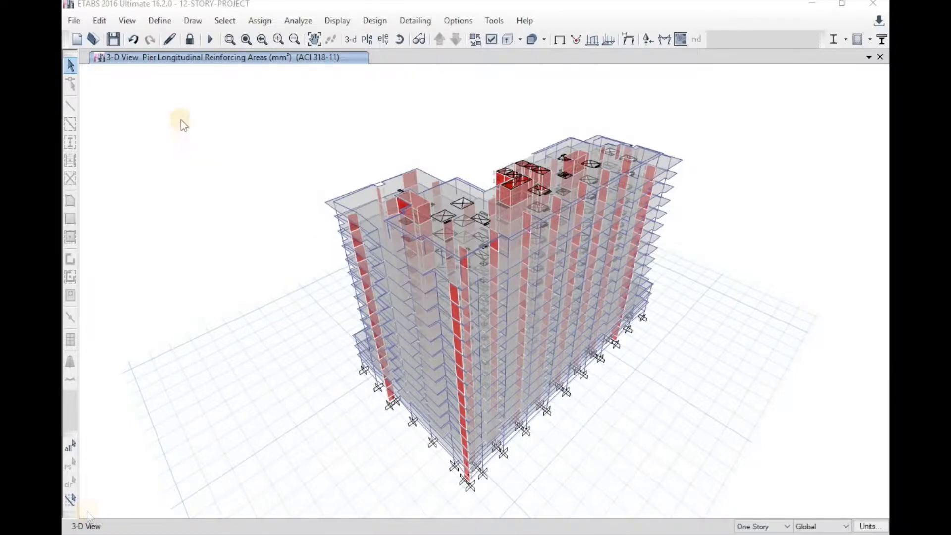
click(117, 38)
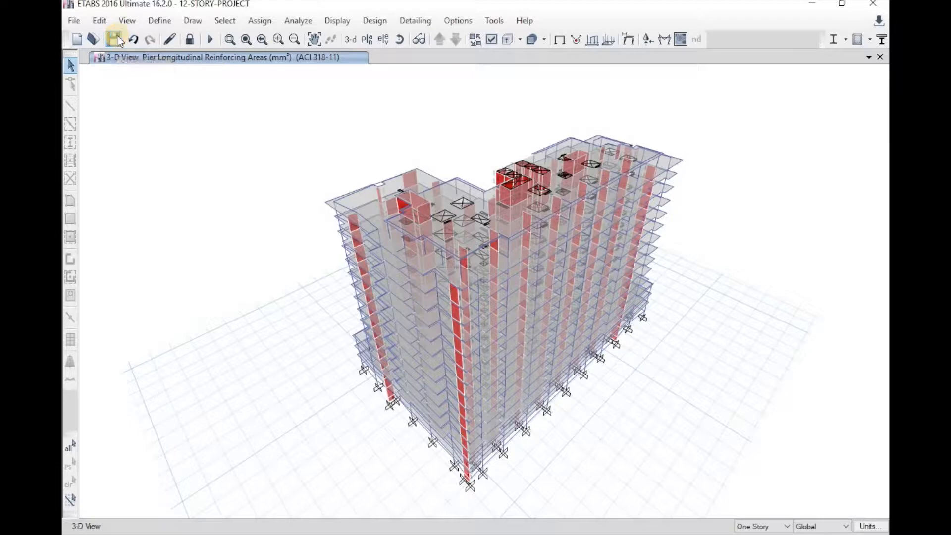
- Export only the Design tables to 12-STORY-PROJECT.xml in the Sample Project folder, using m, kN and C as export units
click(74, 20)
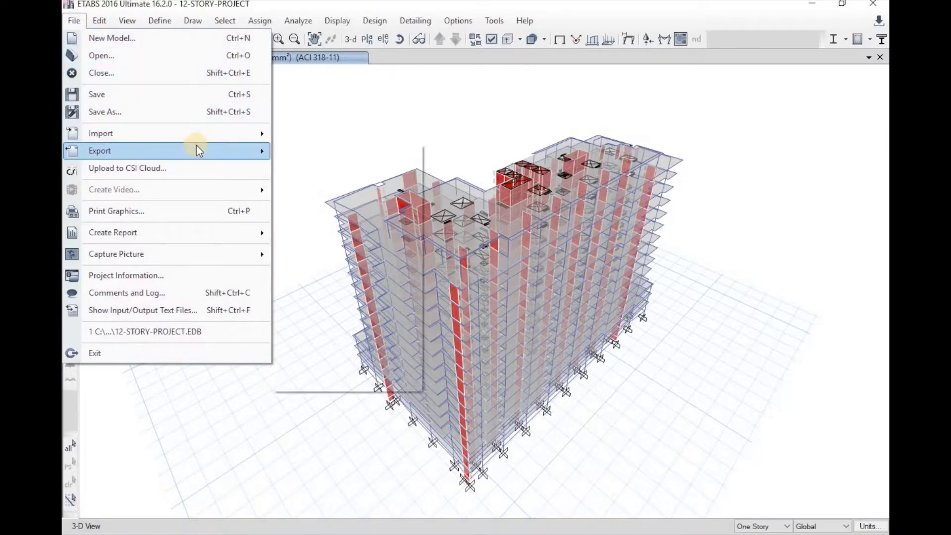
mouse_move(203, 149)
click(349, 201)
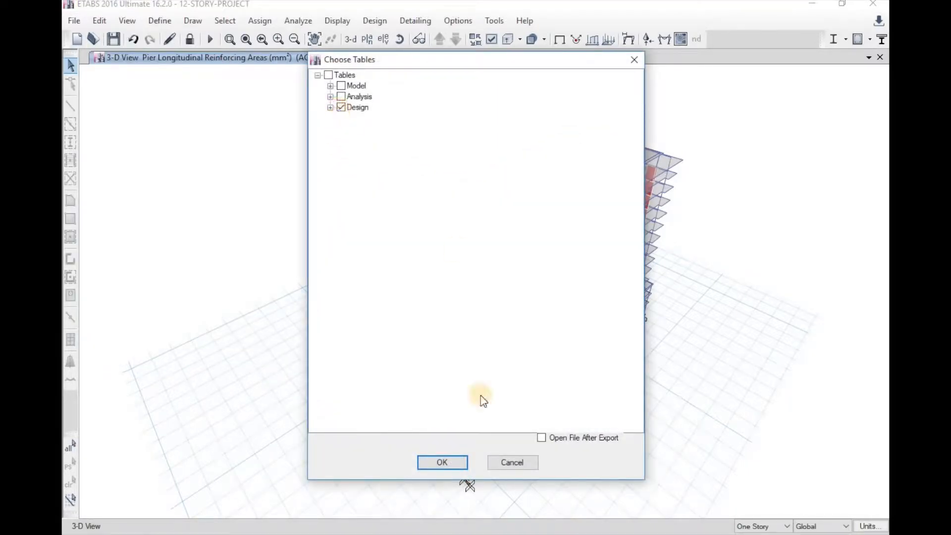
click(447, 467)
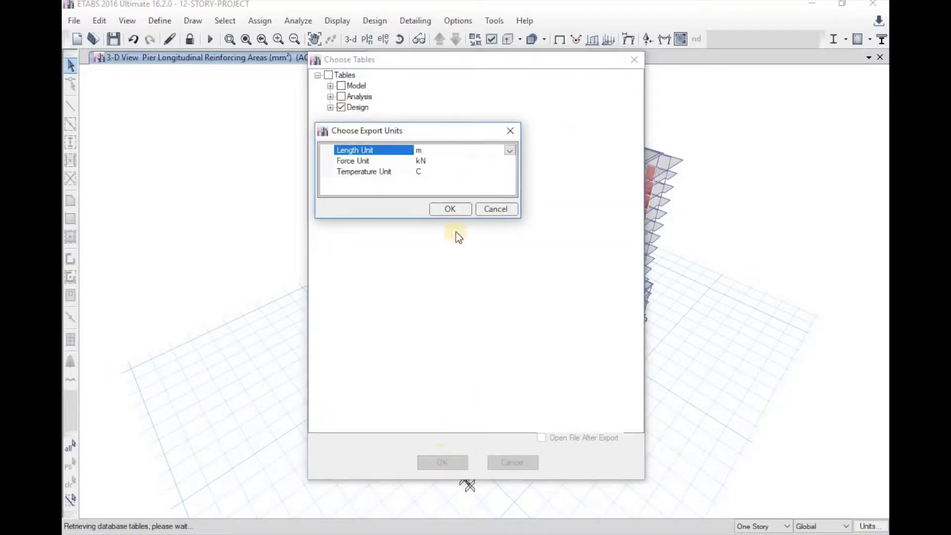
click(451, 210)
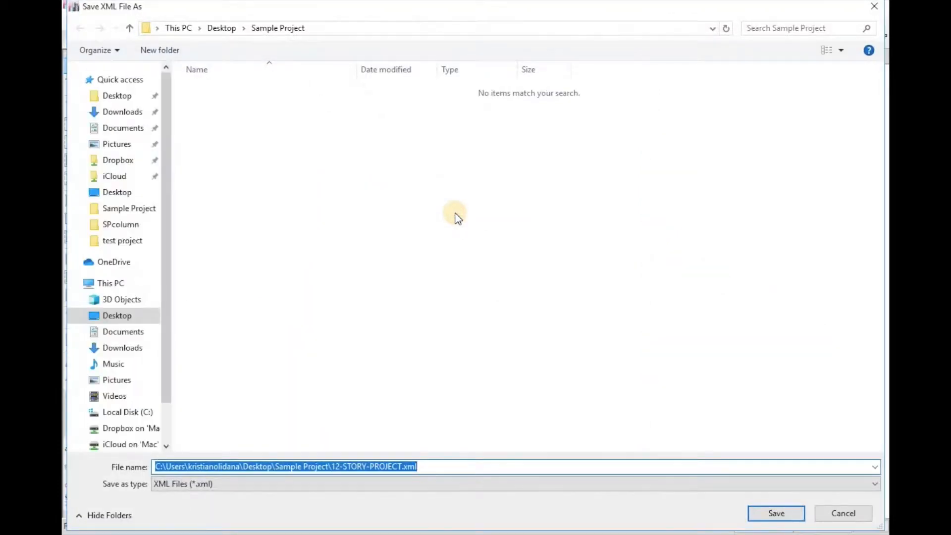
click(780, 514)
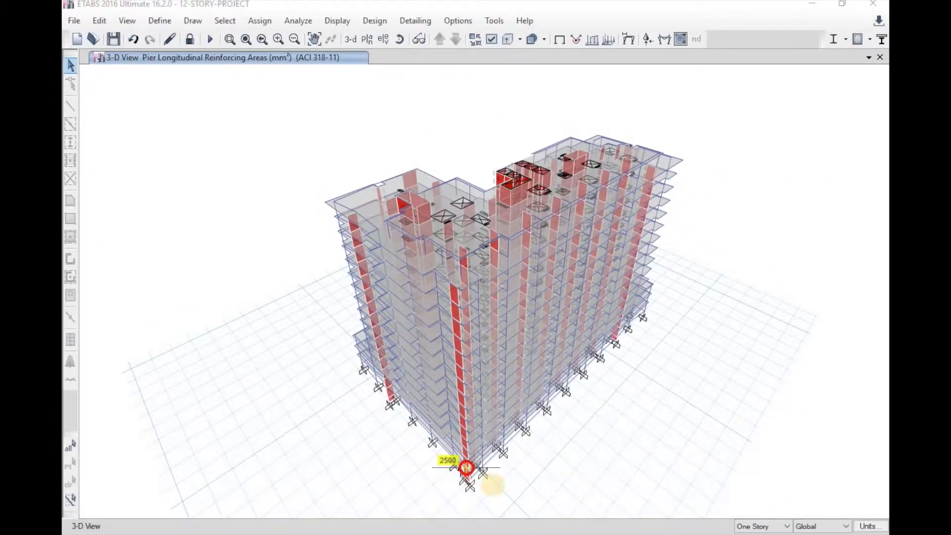
- Switch to Easy Wall Designer for Etabs, connect it to the open ETABS model and import the exported XML file
click(554, 534)
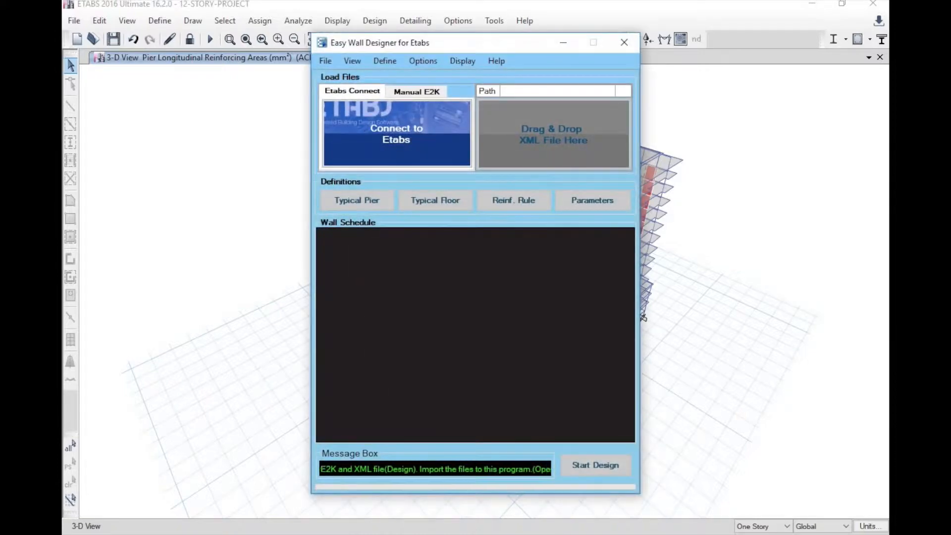
click(415, 148)
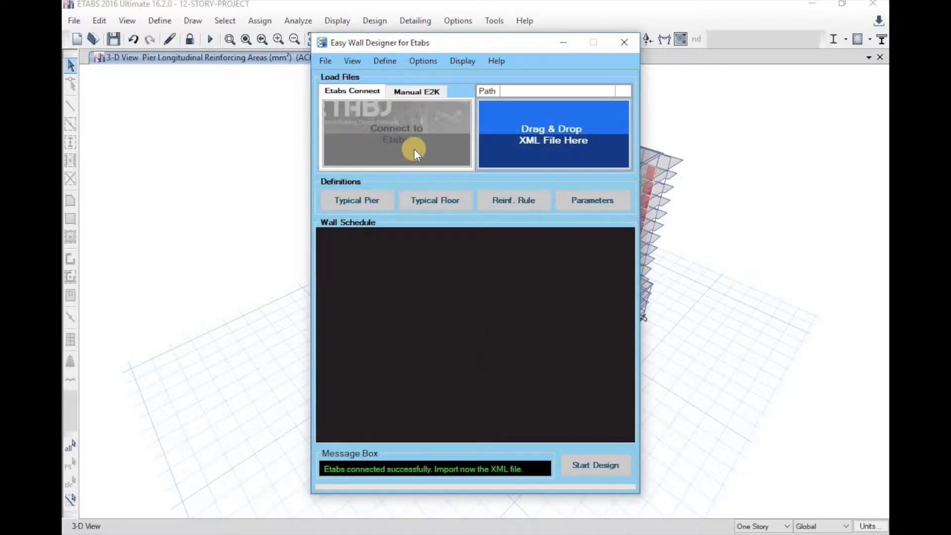
click(521, 128)
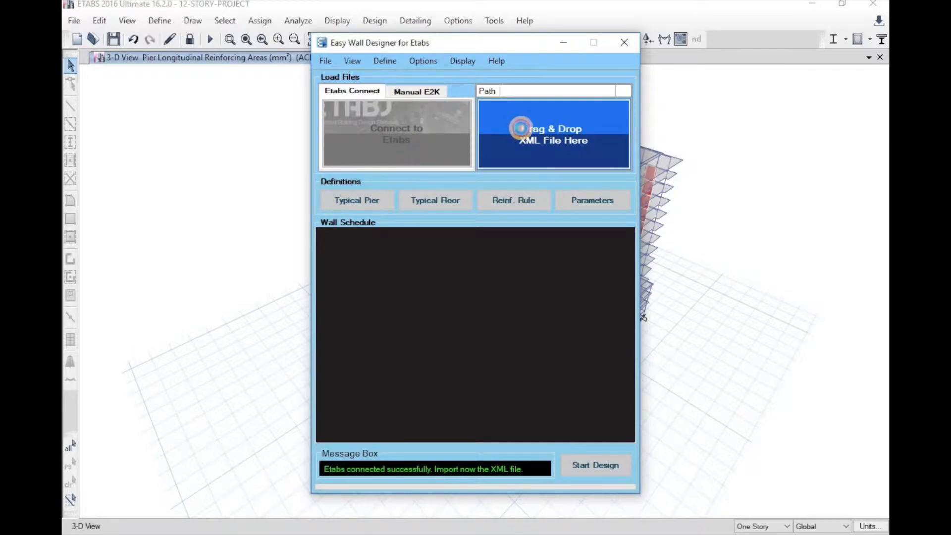
double_click(516, 148)
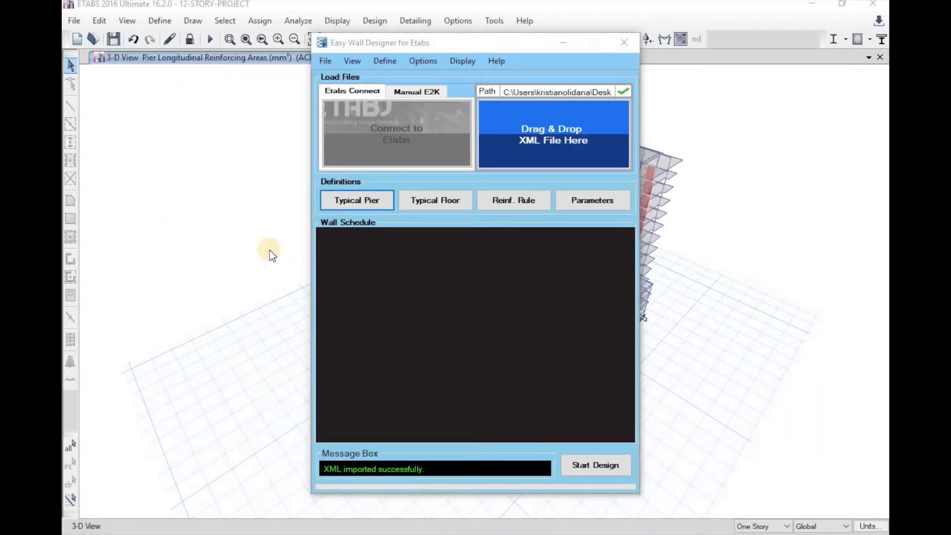
- Add a new typical pier named W5
click(371, 197)
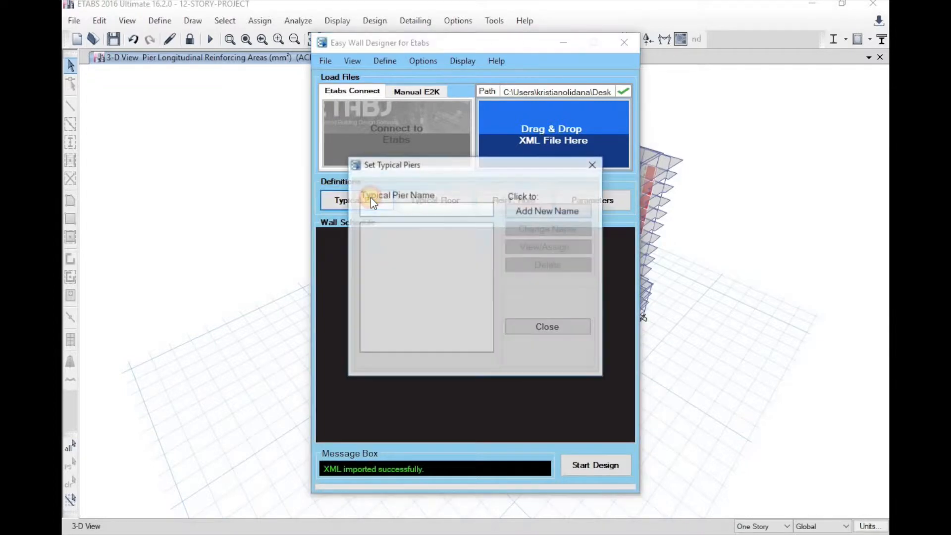
click(379, 208)
text(W5)
click(561, 208)
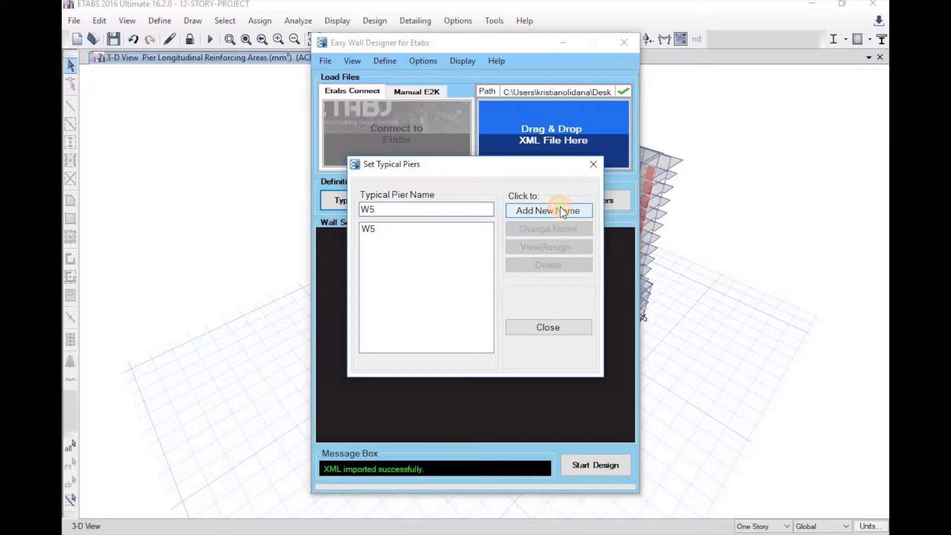
- Assign pier labels W5A, W5B, W5C, W5D, W5E, W5F and W5G to typical pier W5 and close the typical pier settings
click(367, 229)
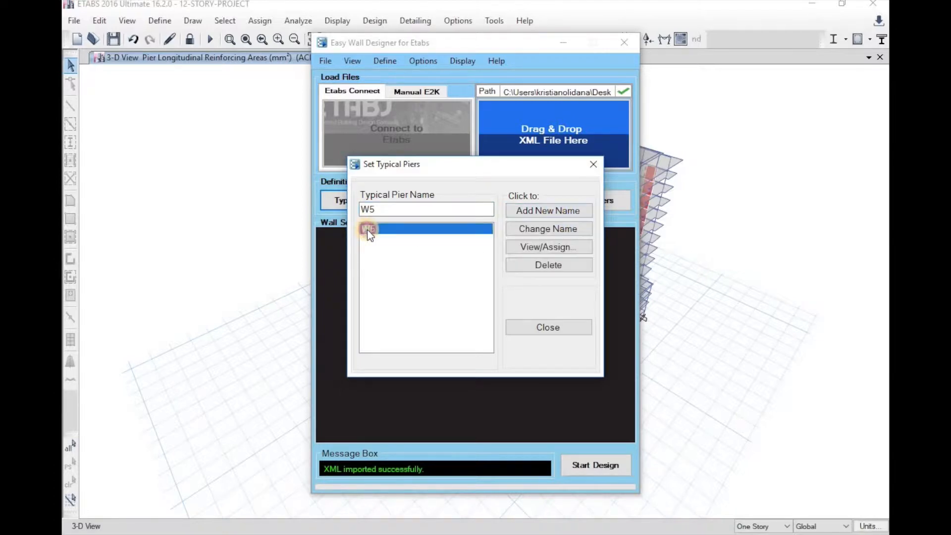
click(541, 247)
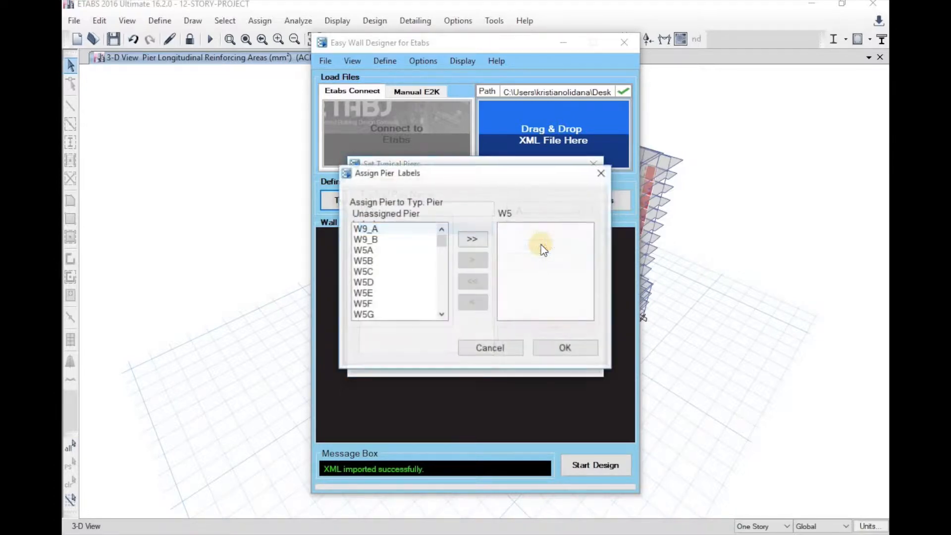
double_click(397, 252)
double_click(397, 252)
double_click(397, 252)
double_click(397, 251)
double_click(397, 251)
double_click(397, 252)
double_click(397, 251)
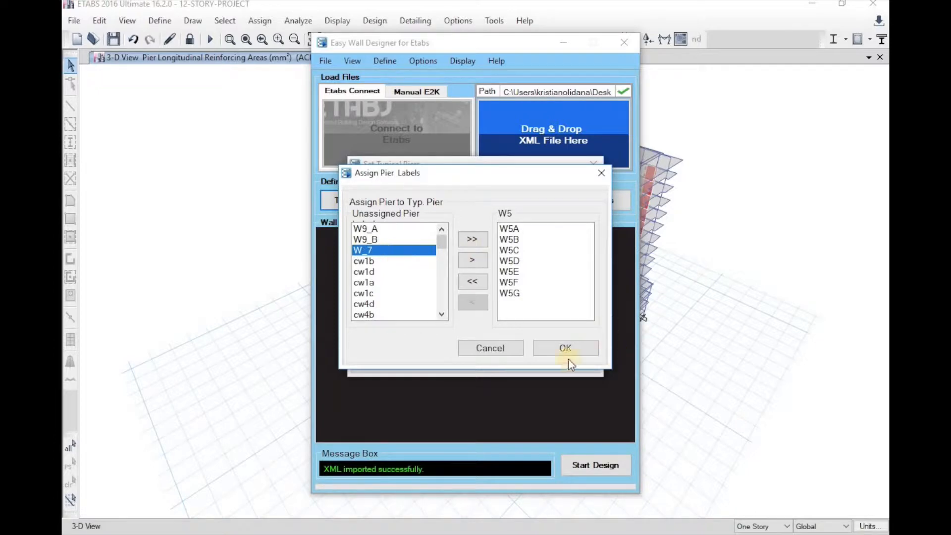
click(558, 345)
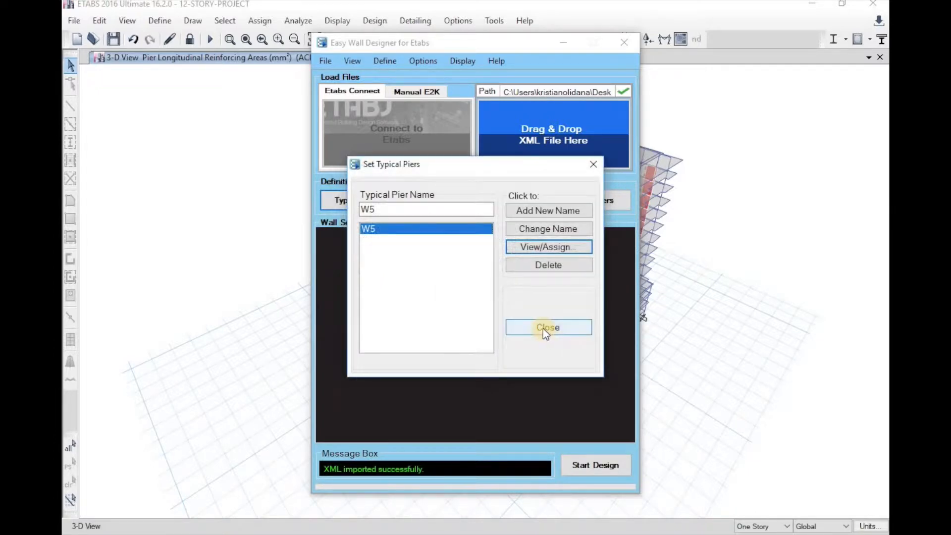
click(545, 333)
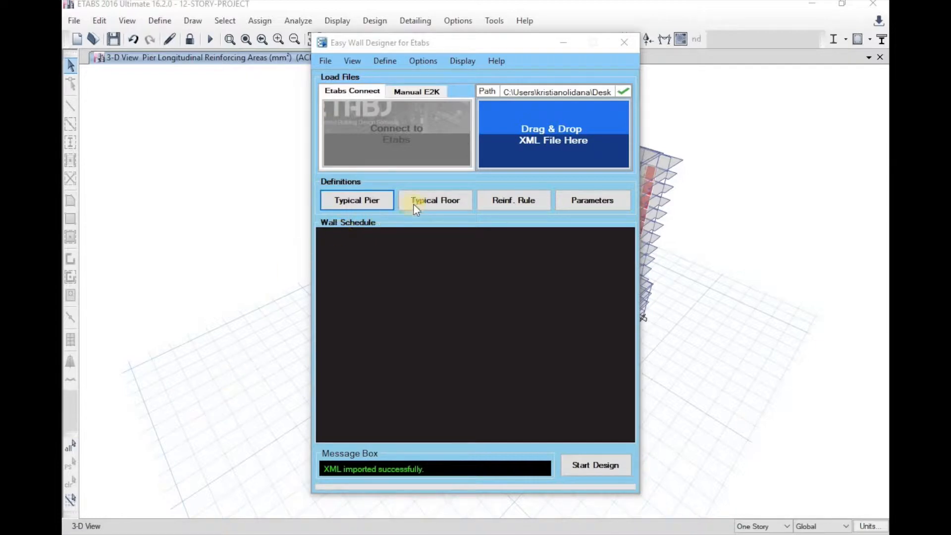
- Add a new typical floor named 4TH-9TH
click(427, 201)
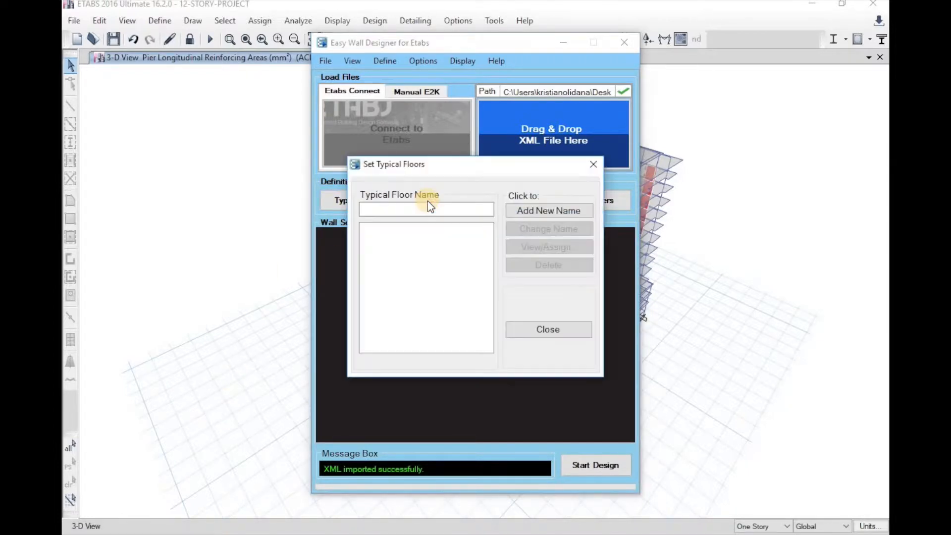
click(439, 210)
text(4TH-9TH)
click(551, 214)
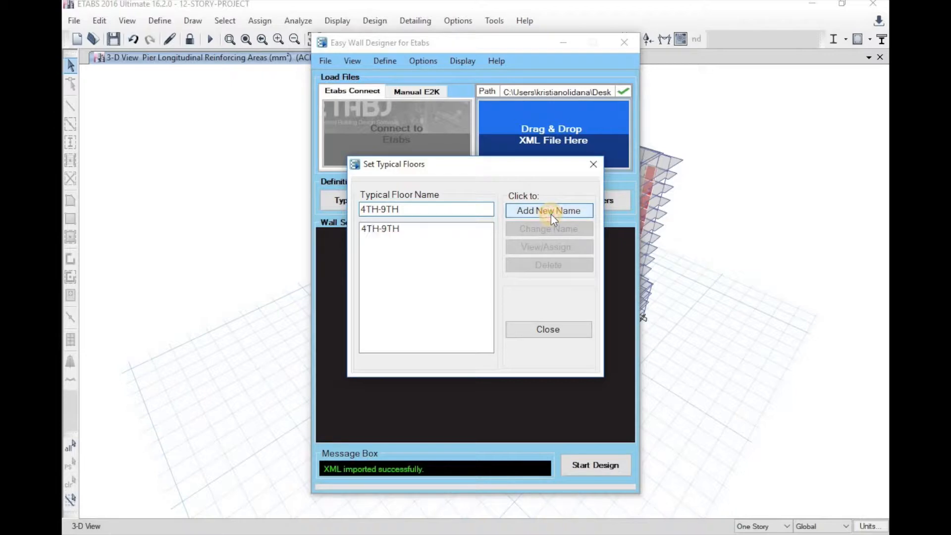
- Assign the 9TH, 8TH, 7TH, 6TH, 5TH and 4TH floors to typical floor 4TH-9TH and close the typical floor settings
click(450, 231)
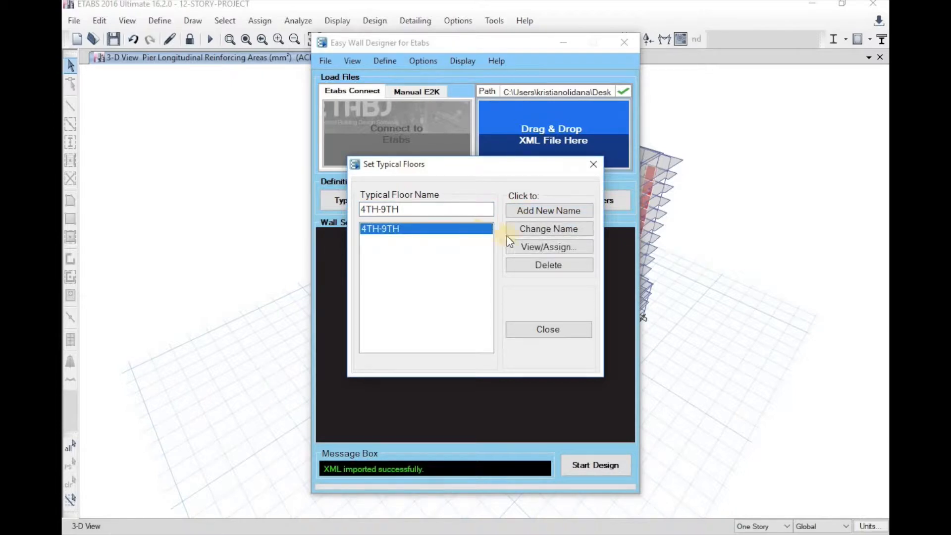
click(517, 248)
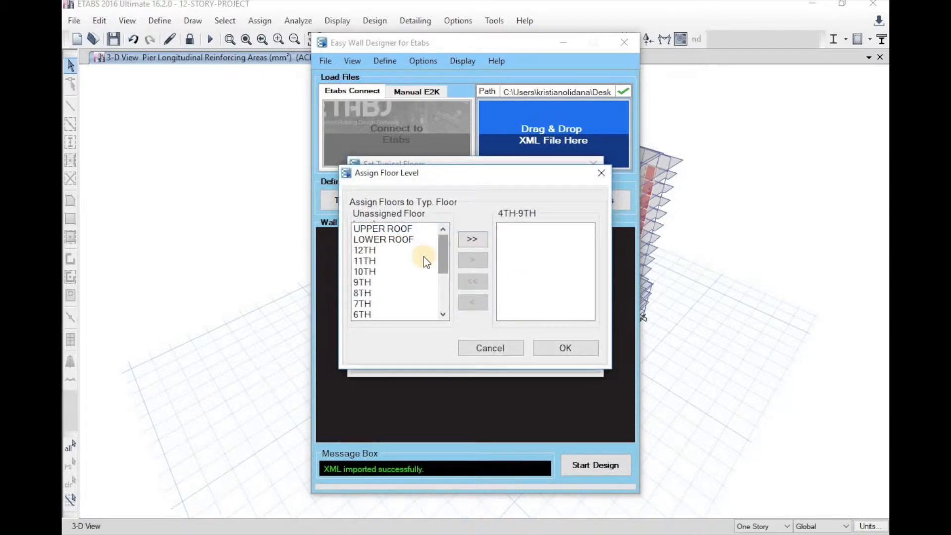
double_click(387, 282)
double_click(387, 282)
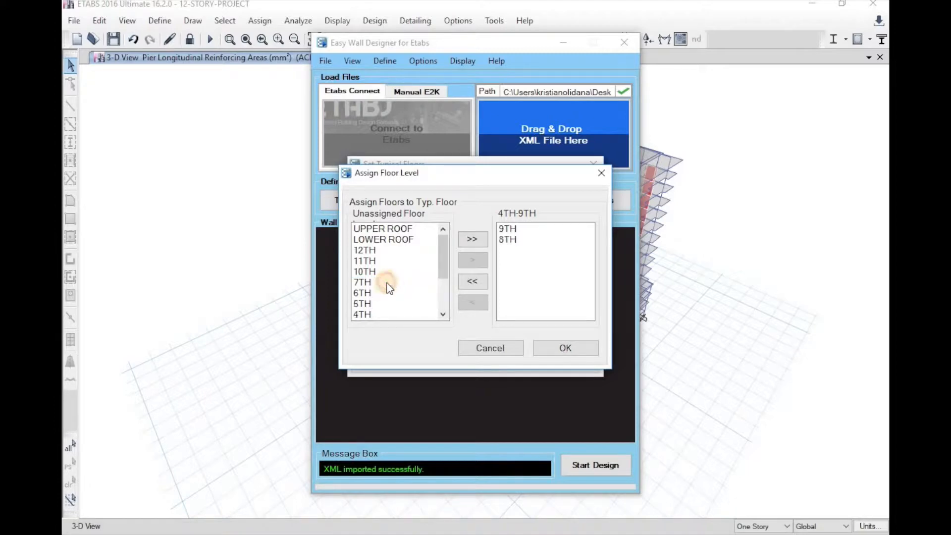
double_click(387, 283)
double_click(387, 283)
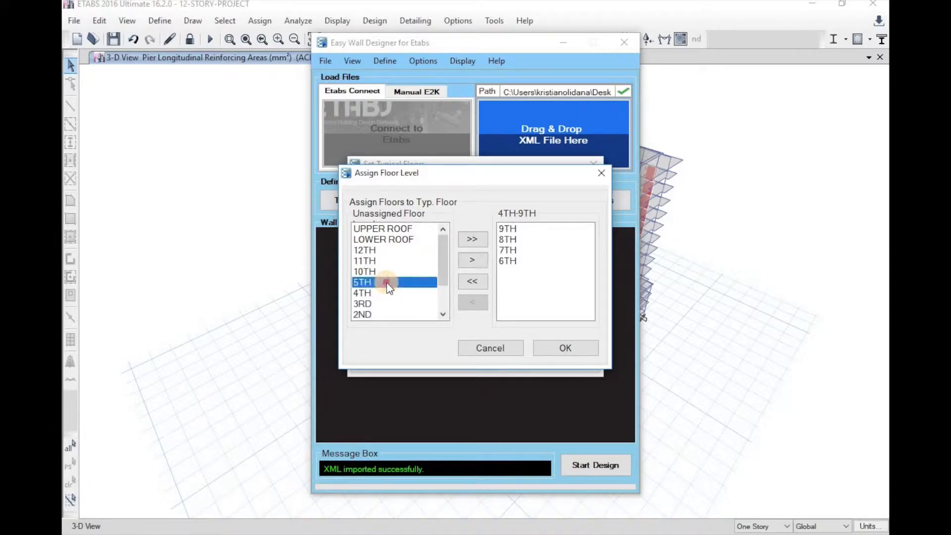
double_click(386, 282)
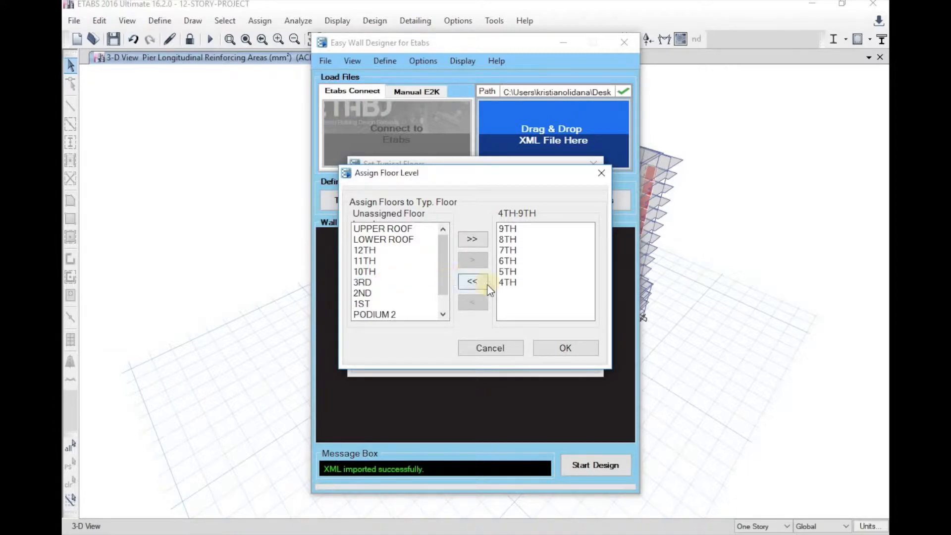
click(563, 346)
click(557, 333)
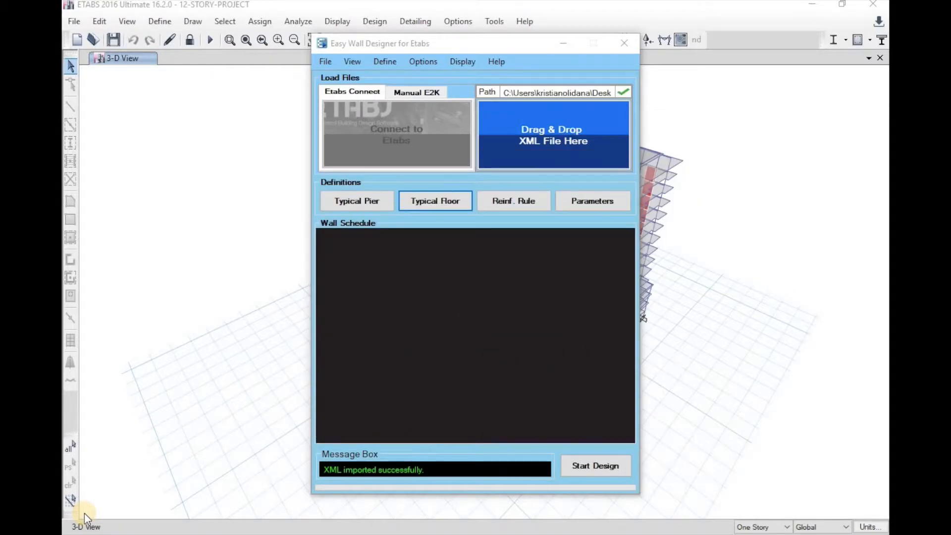
- Open the reinforcement rules and add a 12d reinforcement at 200 mm spacing
click(519, 202)
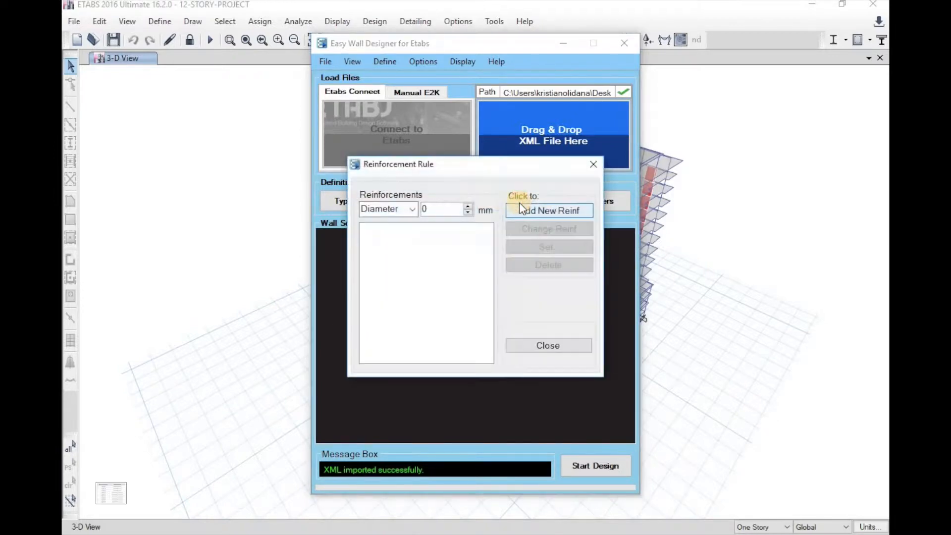
click(412, 210)
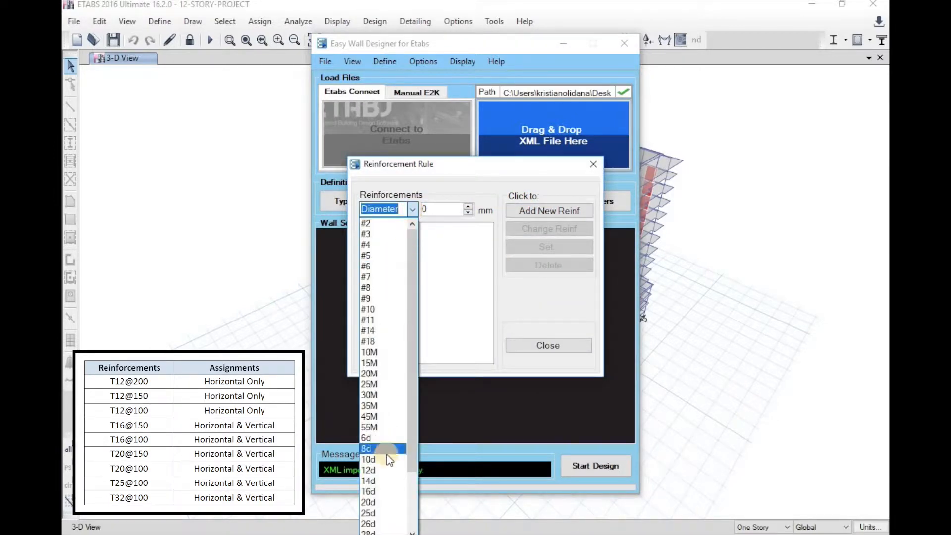
click(370, 470)
key(Tab)
text(200)
click(525, 213)
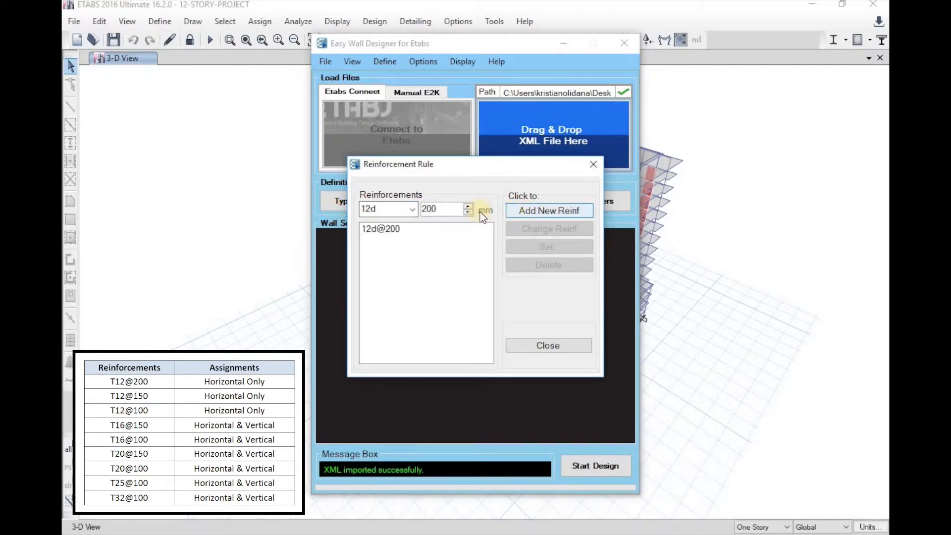
- Set the 12d@200 reinforcement type to horizontal only by excluding vertical reinforcement
click(436, 229)
click(526, 248)
click(451, 262)
click(524, 312)
- Add a 12d reinforcement at 150 mm spacing and restrict it to horizontal reinforcement only
double_click(437, 209)
text(150)
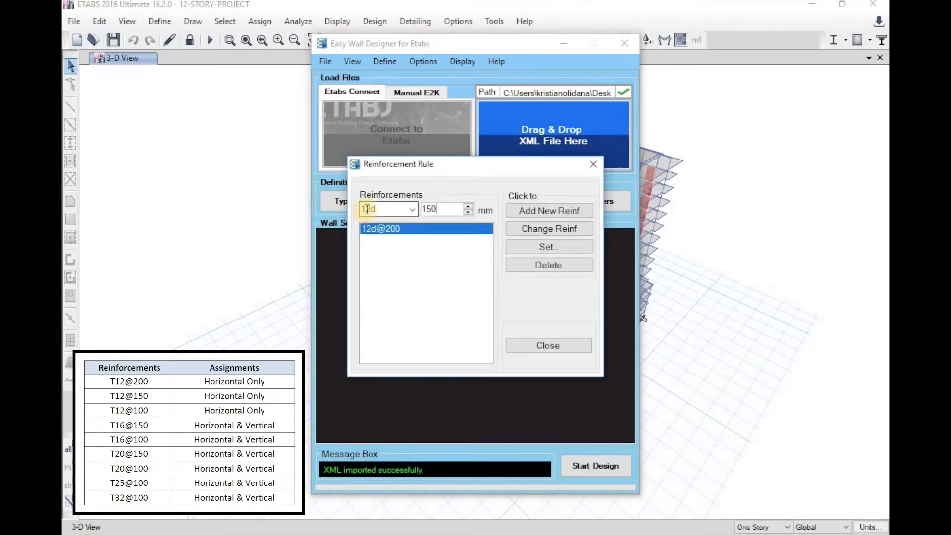
click(536, 212)
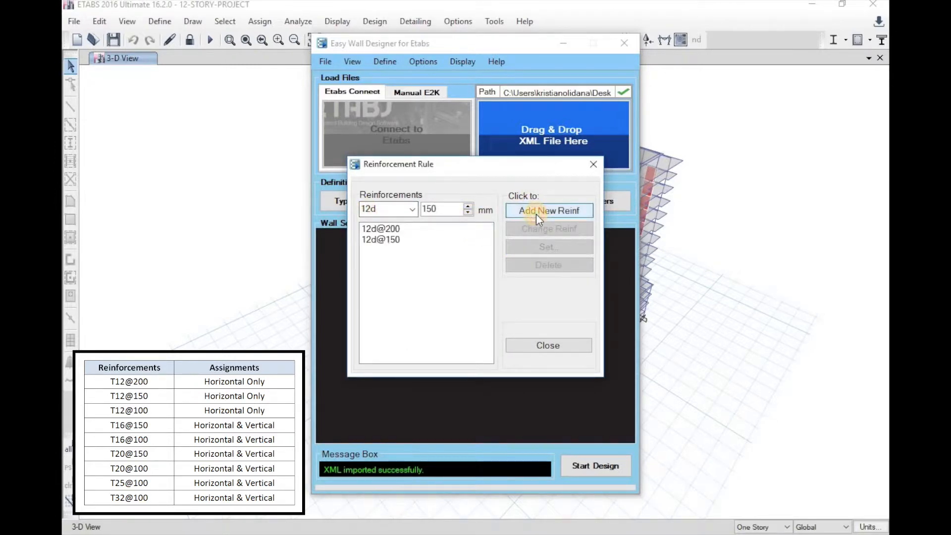
click(430, 241)
click(545, 245)
click(465, 262)
click(517, 312)
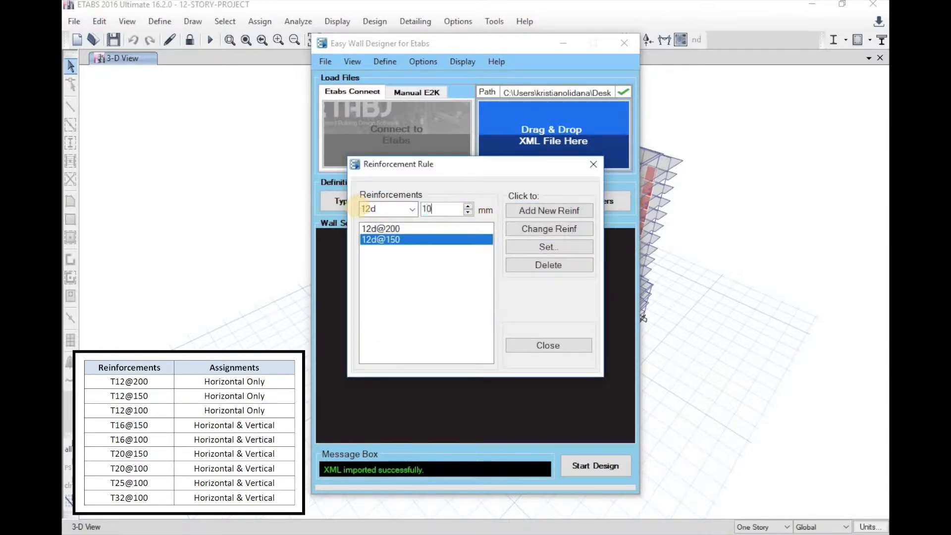
- Add a 12d reinforcement at 100 mm spacing and restrict it to horizontal reinforcement only
text(100)
click(527, 210)
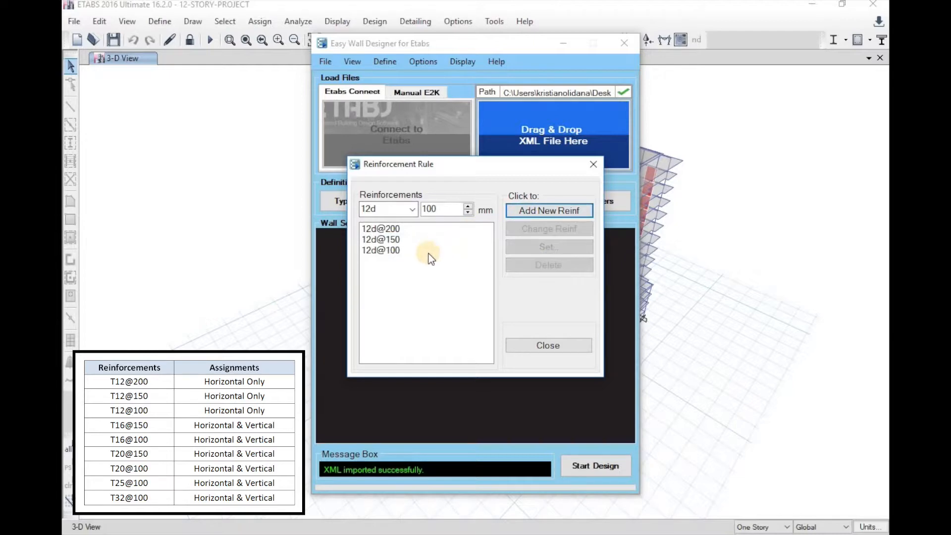
click(483, 250)
click(523, 248)
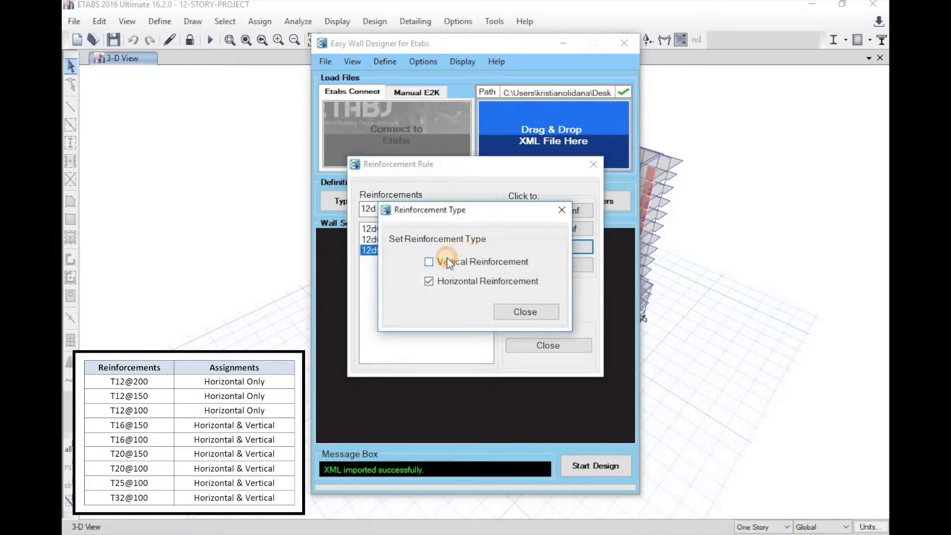
click(519, 312)
- Add 16d reinforcements at 150 mm and 100 mm spacing to the rule list
click(412, 208)
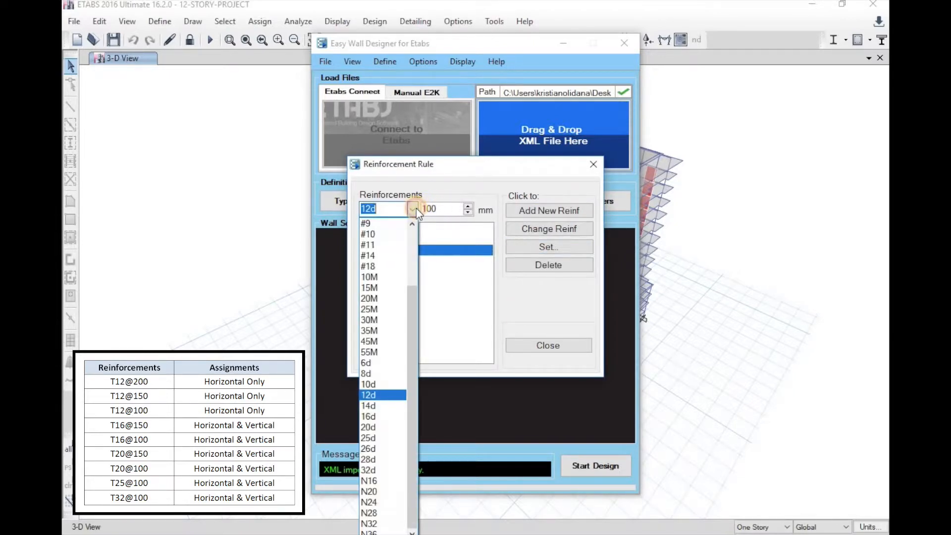
click(381, 416)
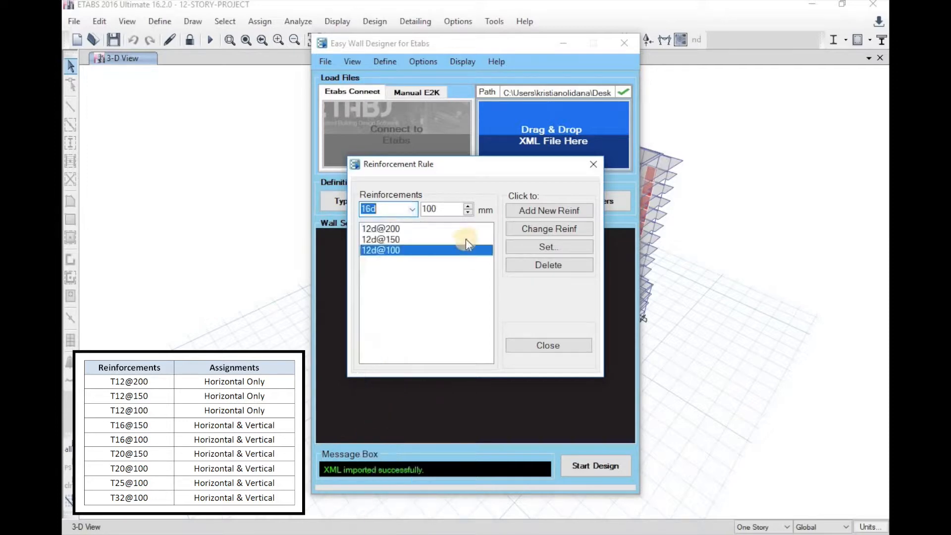
double_click(443, 214)
text(150)
click(578, 212)
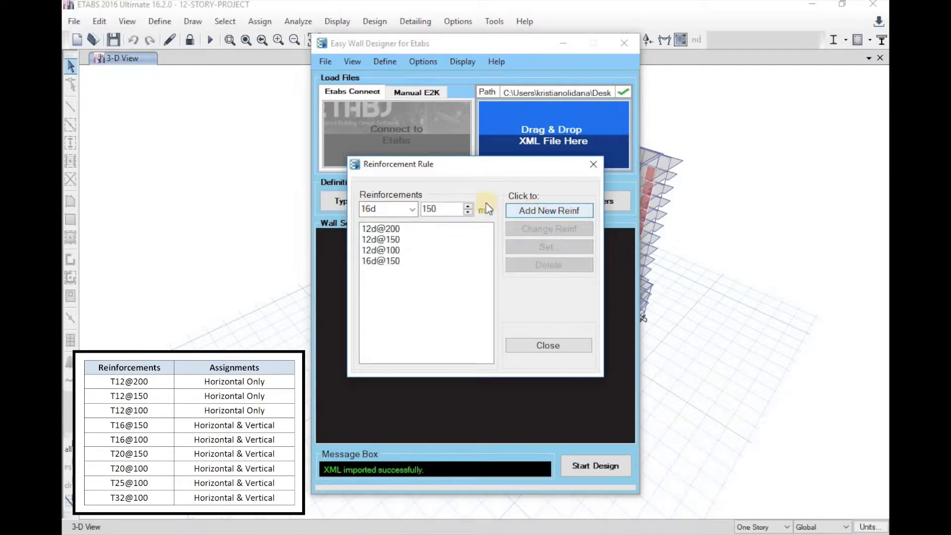
double_click(449, 214)
text(1)
click(545, 209)
- Add 20d reinforcements at 150 mm and 100 mm spacing to the rule list
click(414, 210)
click(366, 427)
drag(442, 211, 355, 208)
text(150)
click(523, 209)
drag(442, 209, 324, 218)
text(100)
click(523, 210)
- Add 25d and 32d reinforcements at 100 mm spacing and close the reinforcement rules
click(414, 210)
click(372, 438)
click(450, 208)
click(542, 210)
click(414, 210)
click(377, 471)
click(557, 213)
click(570, 346)
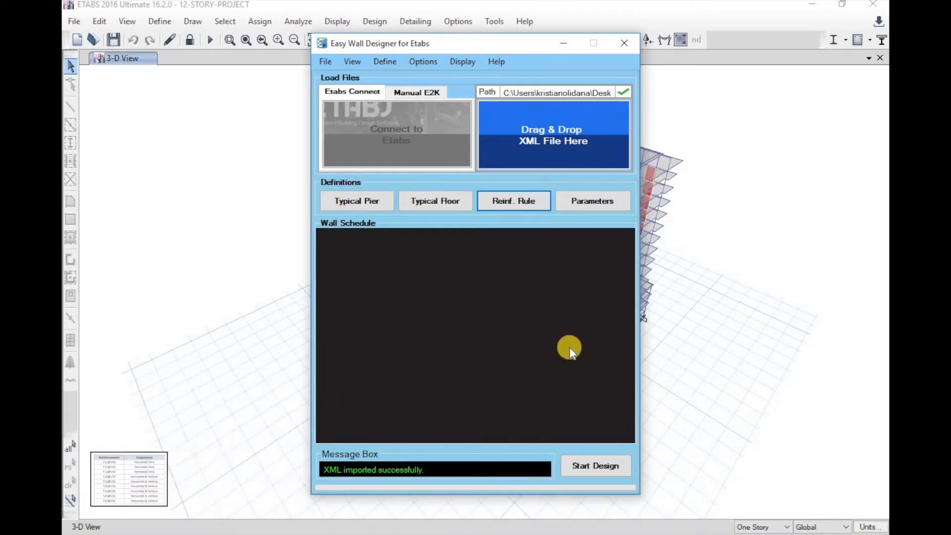
- Accept the design parameters with utilization factor 0.95, concrete cover 40 mm and vertical rebar material FY460
click(91, 519)
click(452, 248)
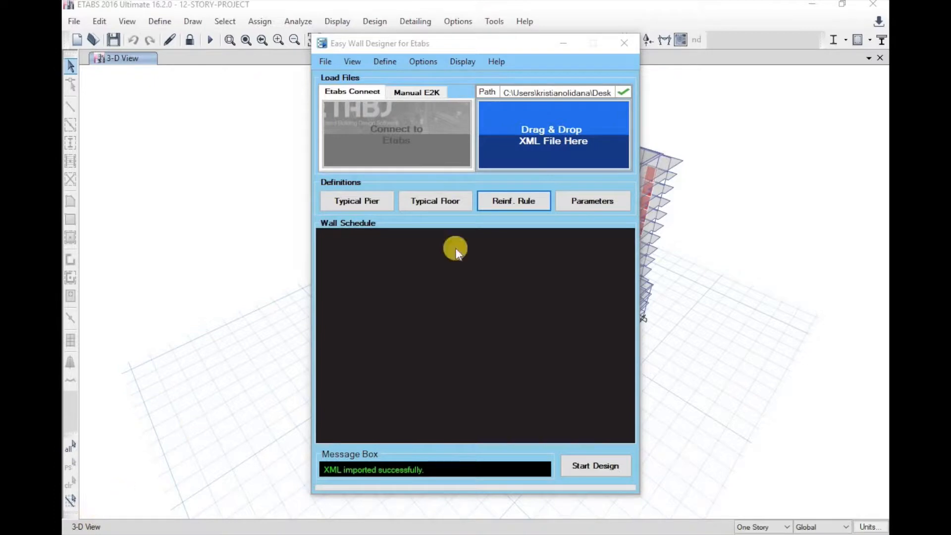
click(583, 206)
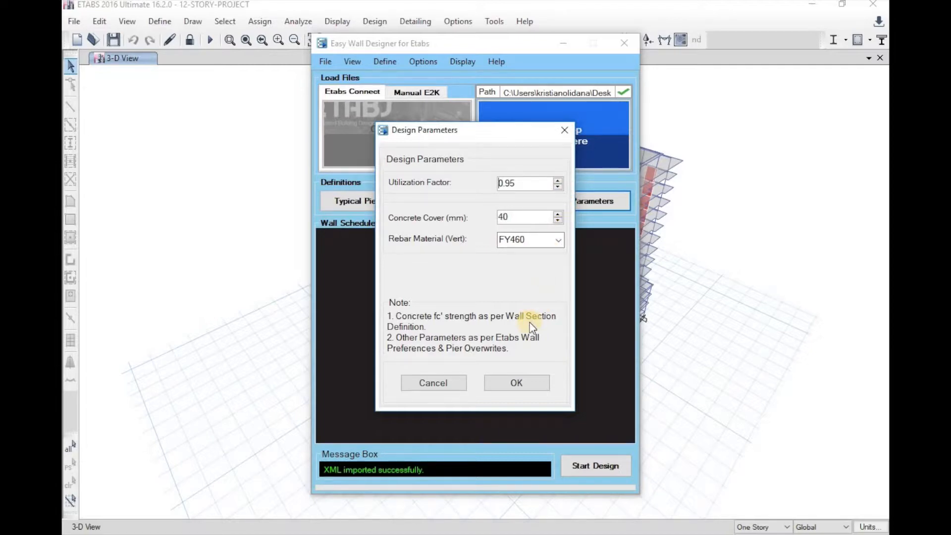
click(524, 382)
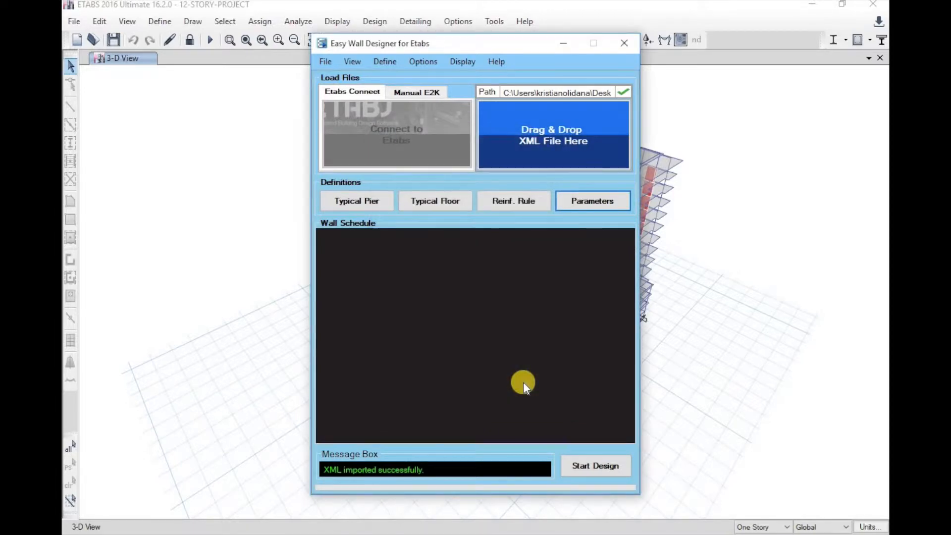
- Run the wall design, continuing despite unassigned pier labels and stories, and look through the wall schedule
click(609, 470)
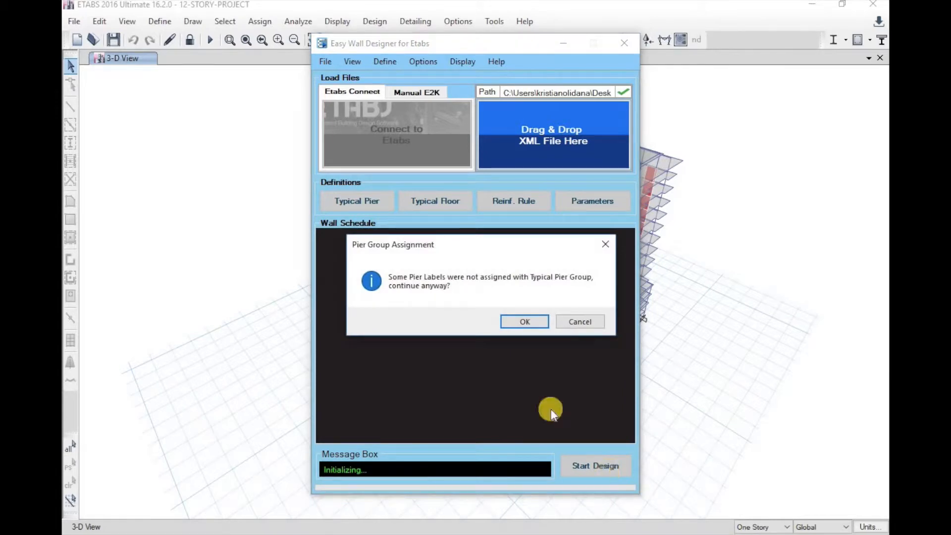
click(525, 321)
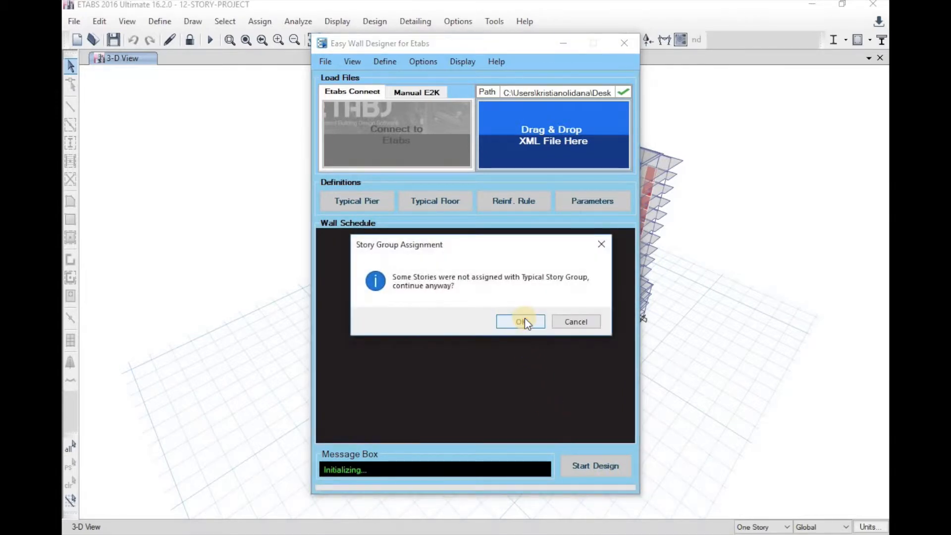
click(525, 320)
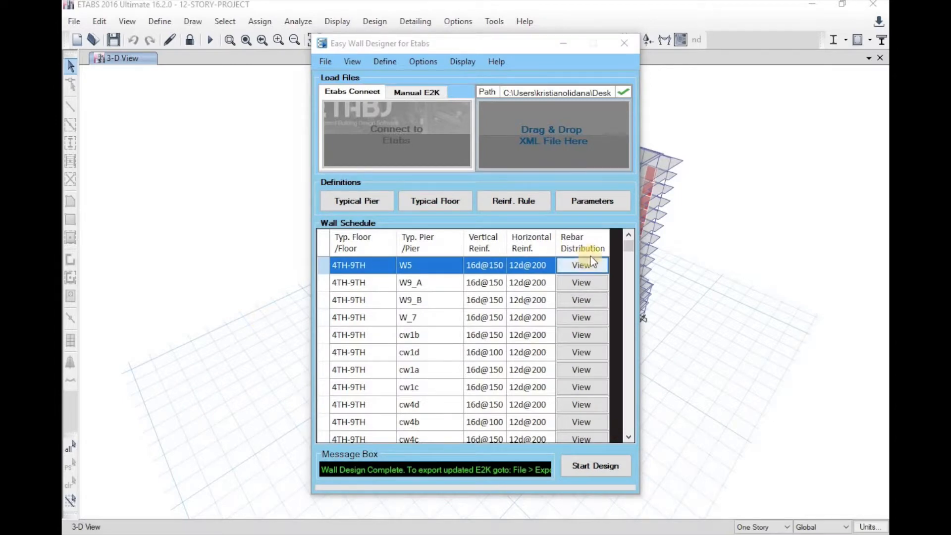
click(629, 263)
drag(631, 266, 637, 242)
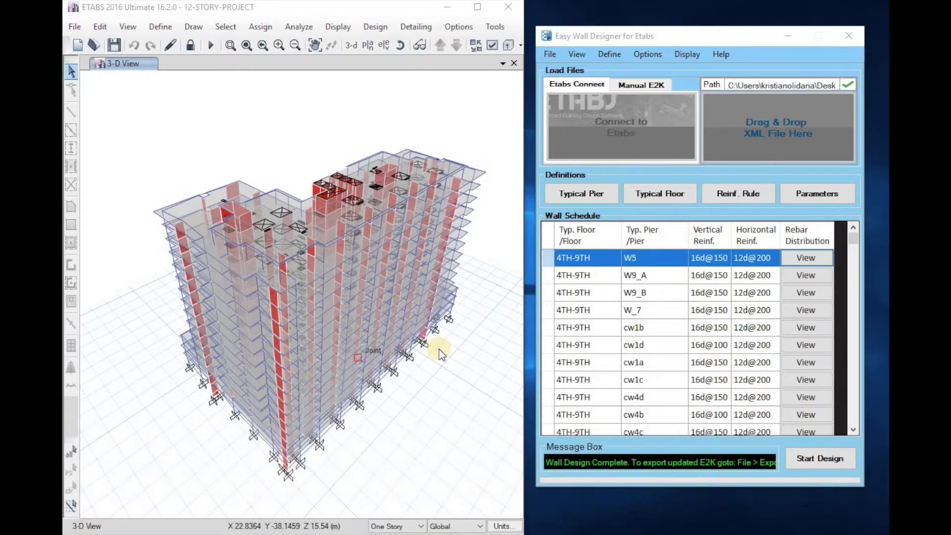
- Select the 4TH-9TH W9_A pier from the wall schedule and show only the selected objects in ETABS
click(583, 278)
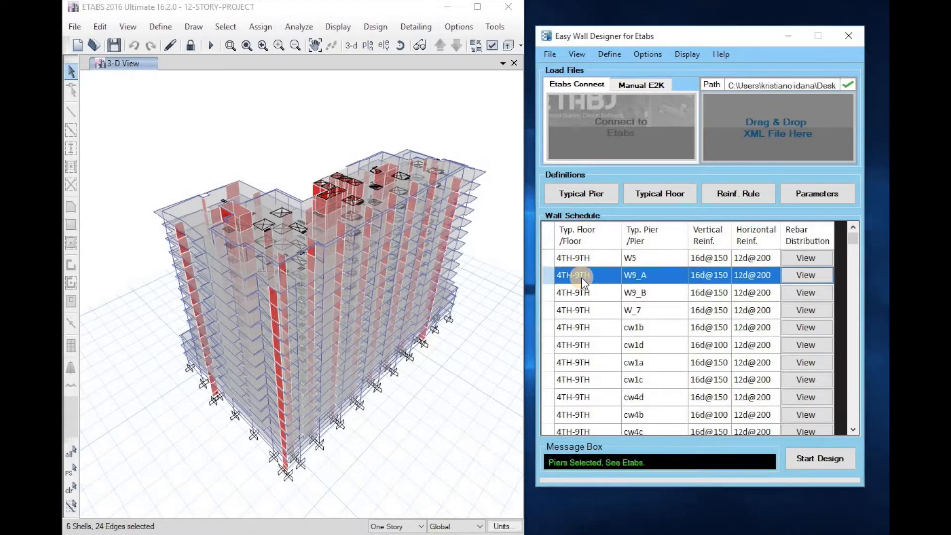
click(127, 26)
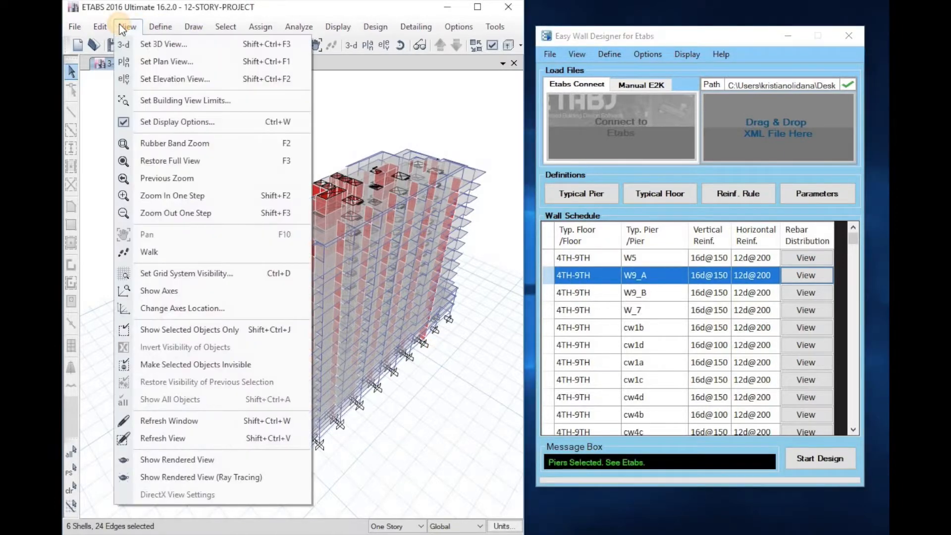
click(190, 329)
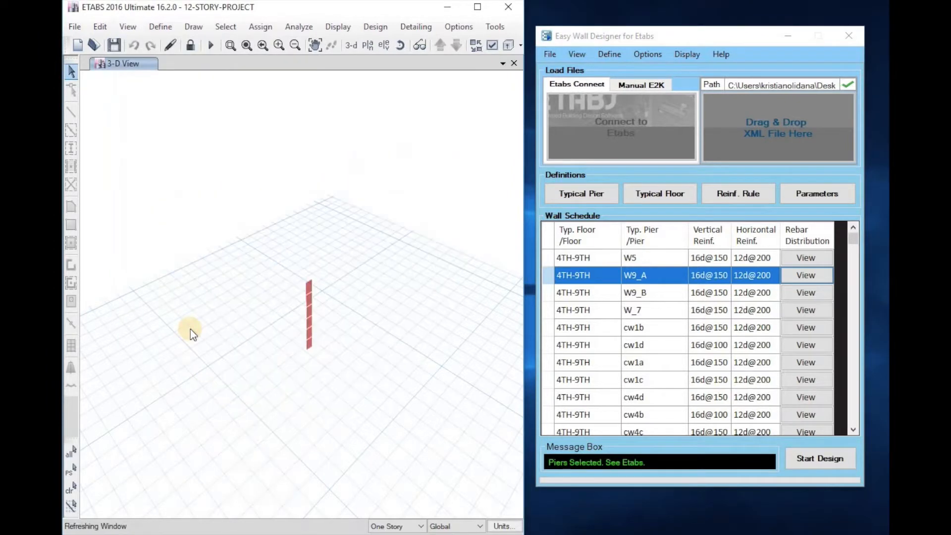
- Select the isolated pier and set its uniform reinforcing to 16d distributed bars, 150 mm spacing and 40 mm clear cover
drag(250, 260, 392, 406)
click(376, 29)
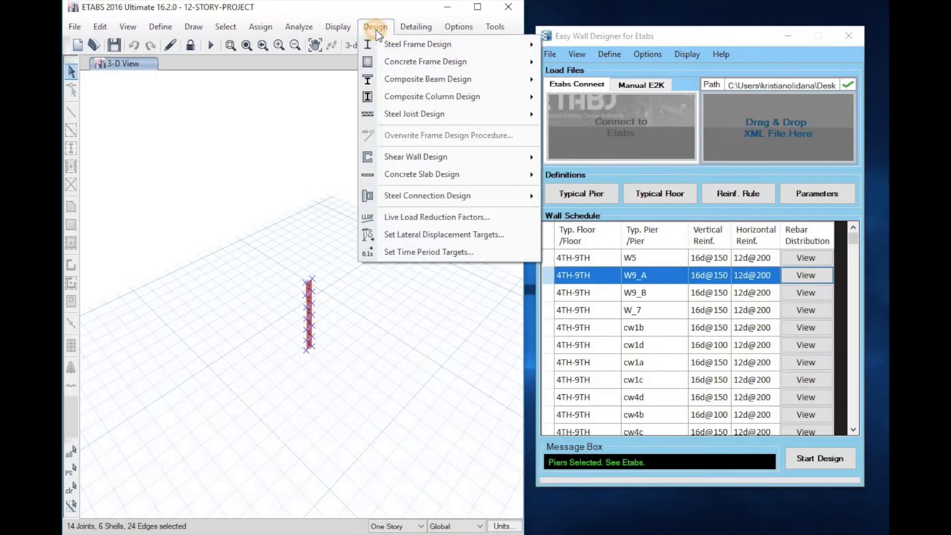
click(418, 156)
mouse_move(625, 232)
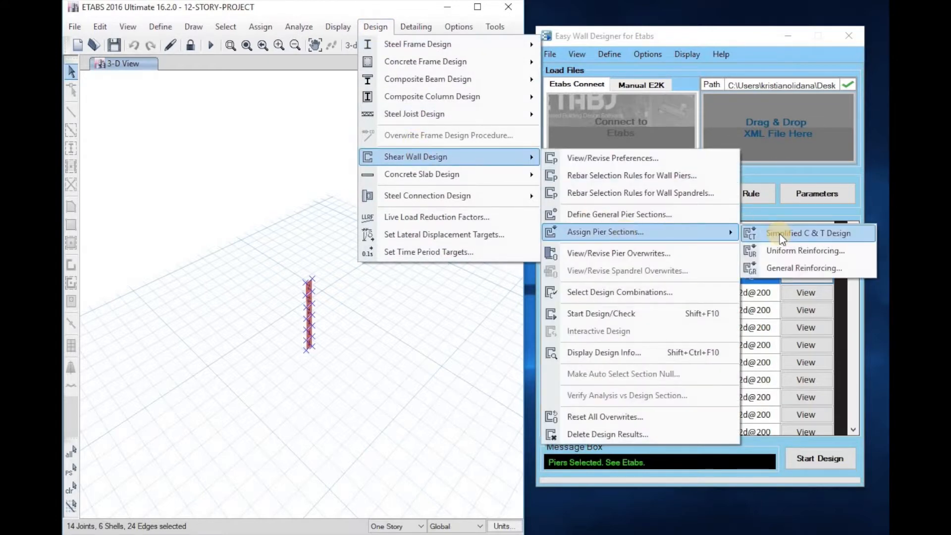
click(786, 249)
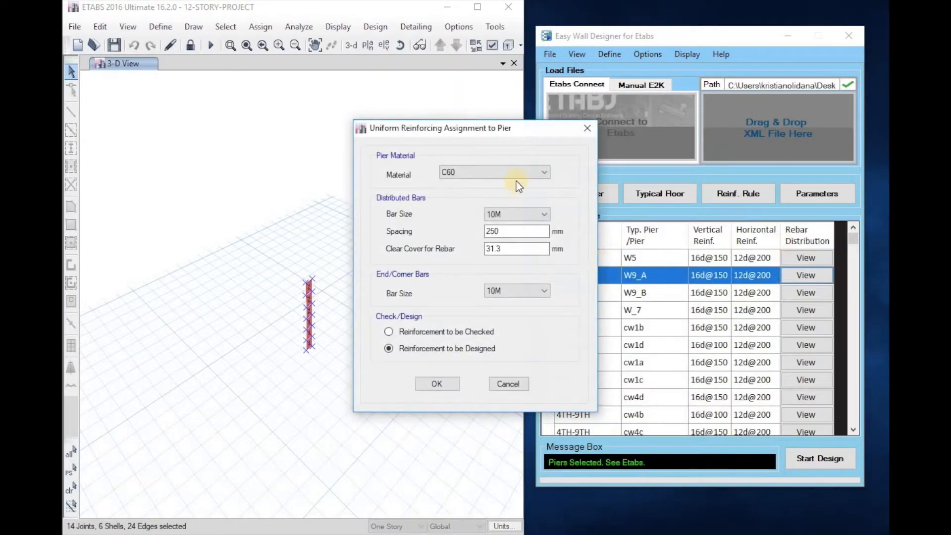
click(525, 220)
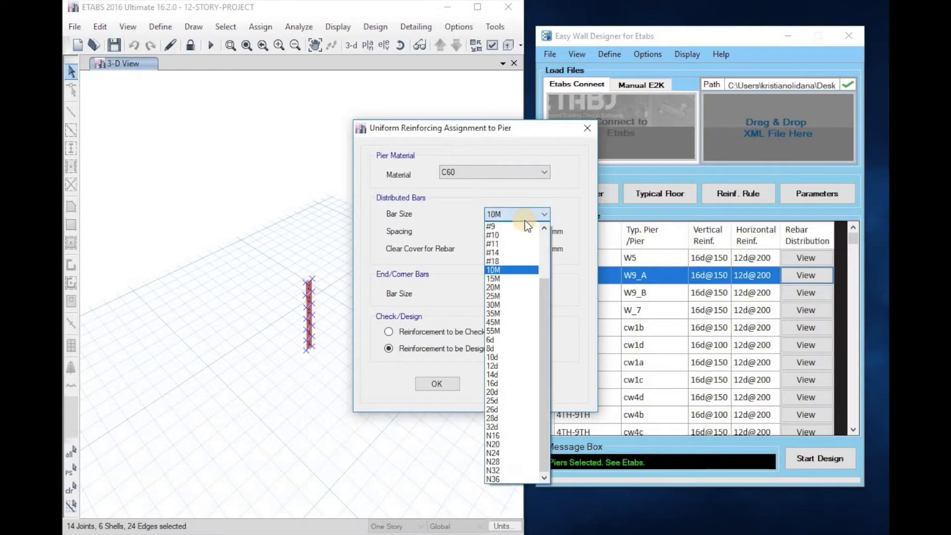
click(514, 383)
click(487, 231)
double_click(492, 231)
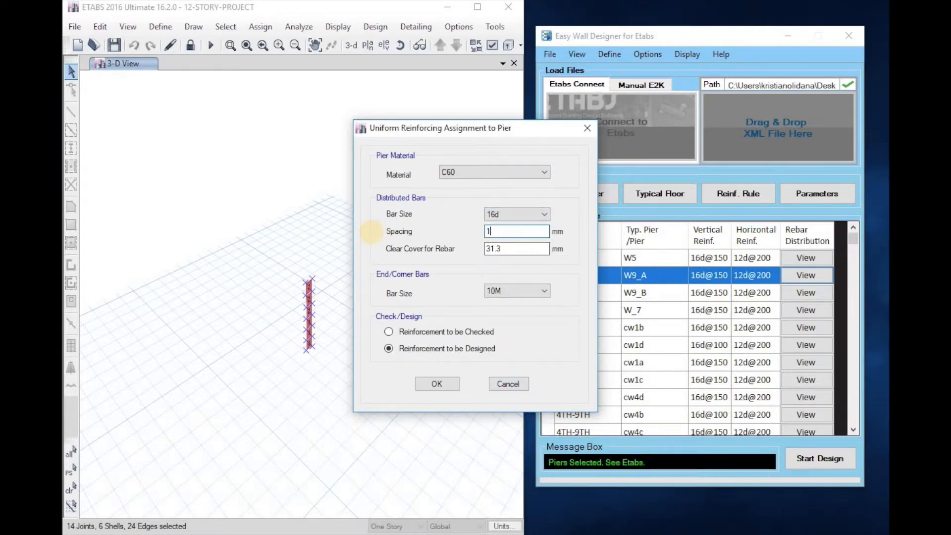
double_click(495, 248)
text(40)
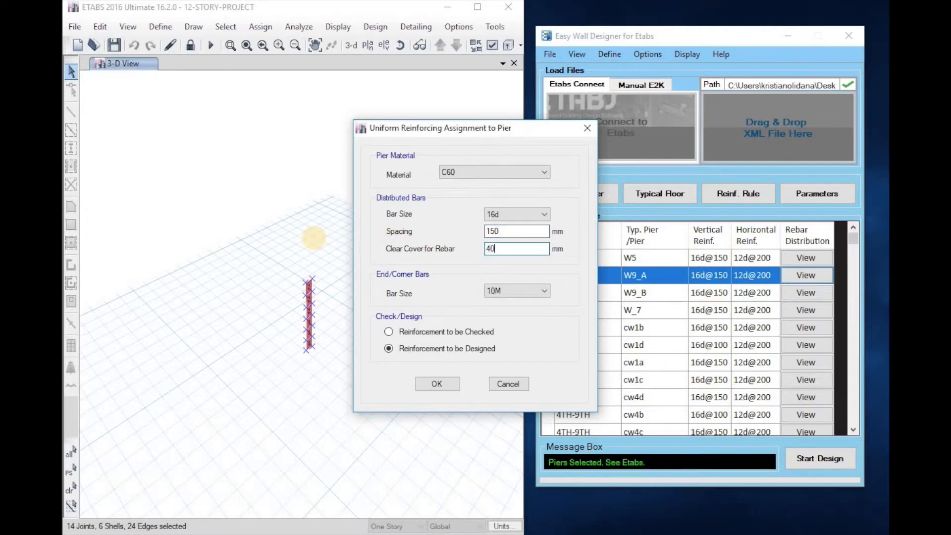
- Set the end/corner bars to 16d, choose Reinforcement to be Checked, and apply the pier assignment
click(494, 291)
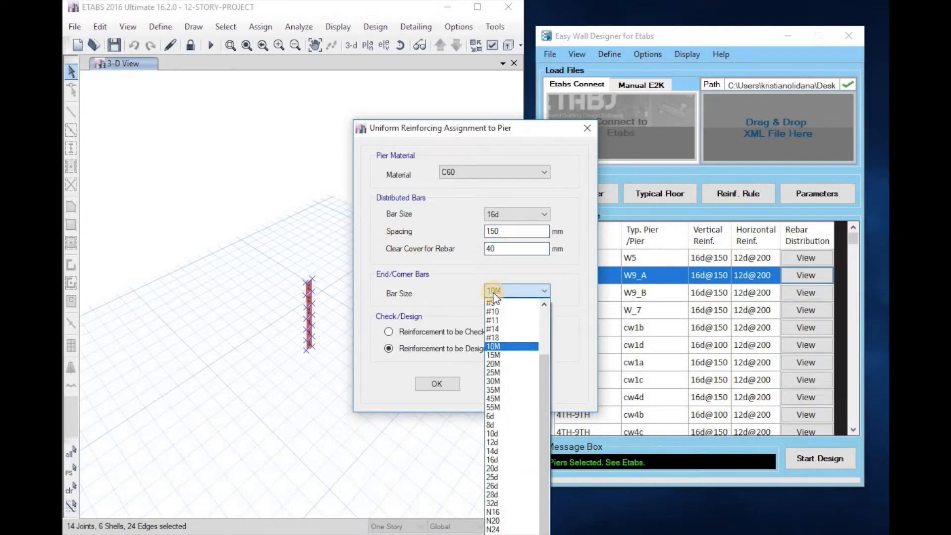
click(514, 461)
click(463, 330)
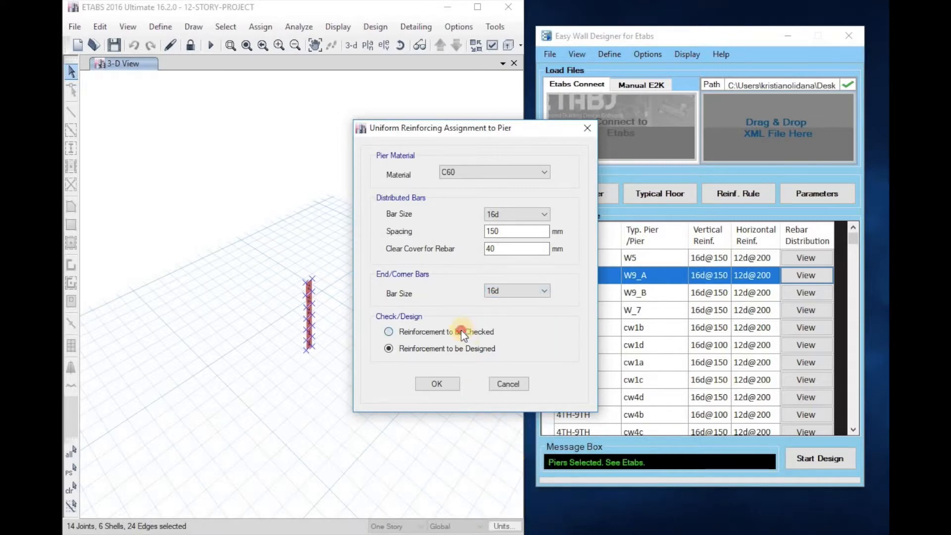
click(443, 384)
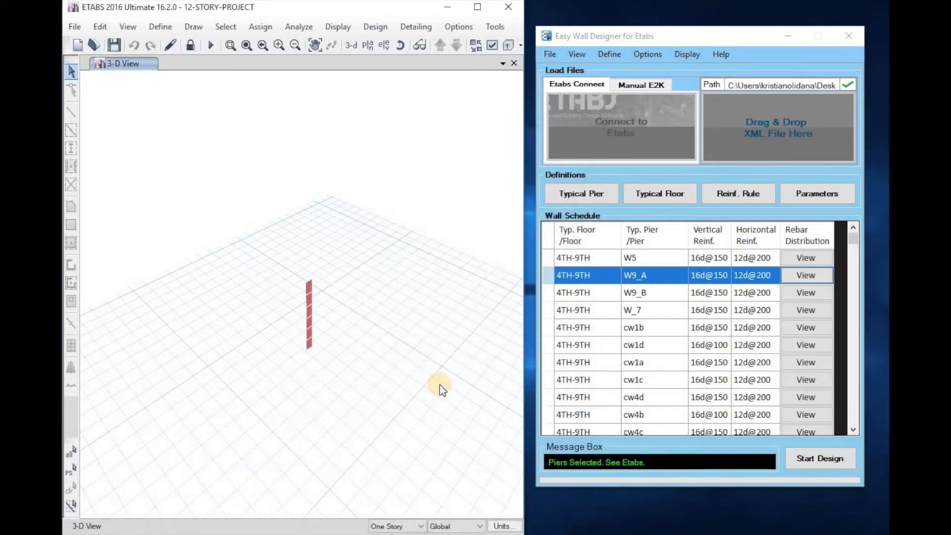
- Select the 4TH-9TH W9_B pier from the wall schedule and show only the selected objects in ETABS
click(586, 295)
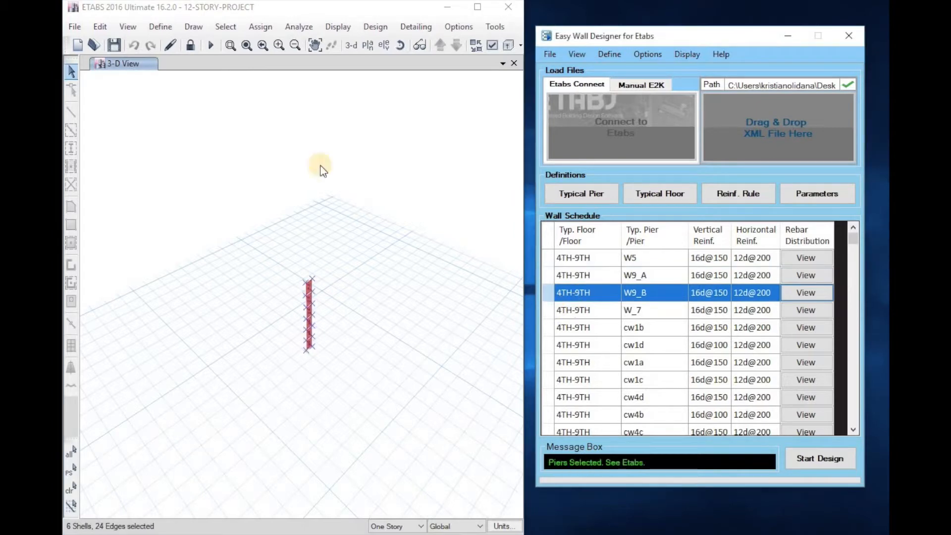
click(124, 29)
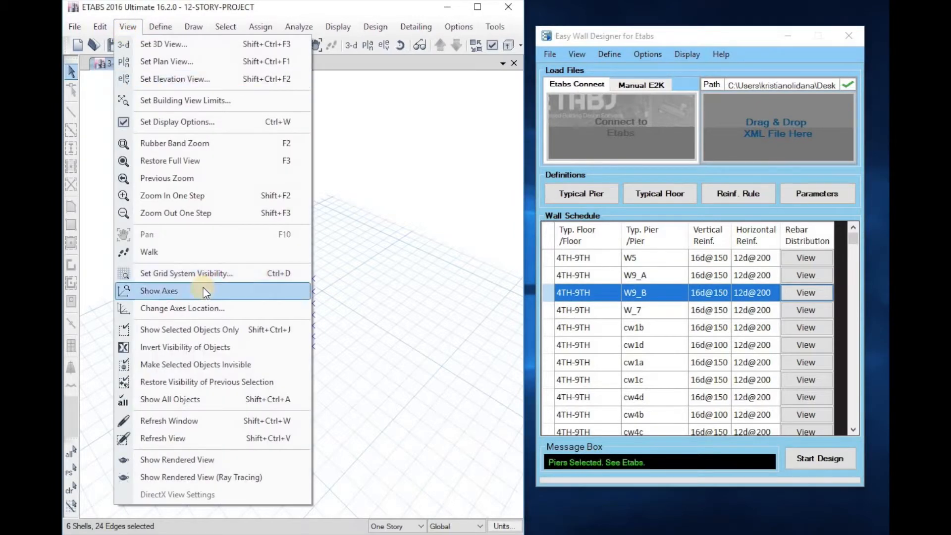
click(194, 326)
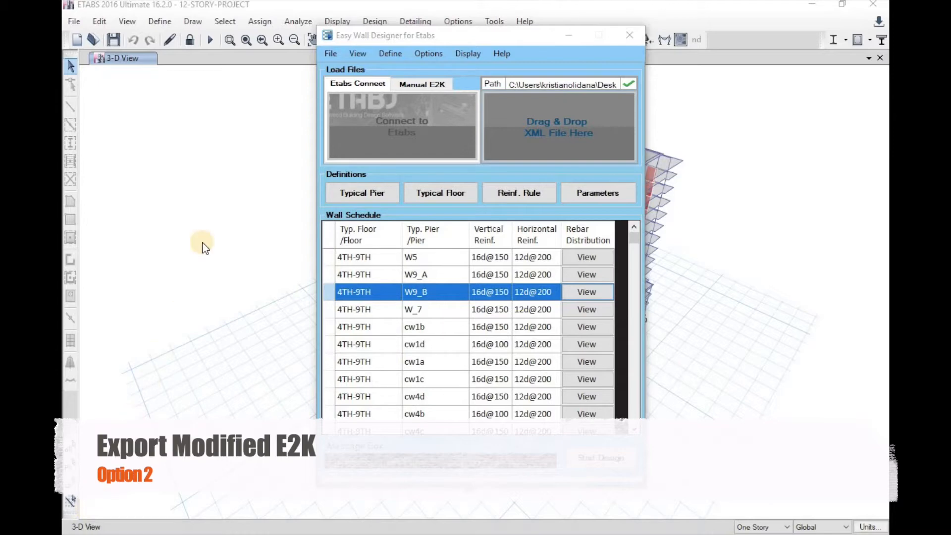
- Start exporting the modified E2K file from Easy Wall Designer and acknowledge the D/C ratio notice
click(331, 53)
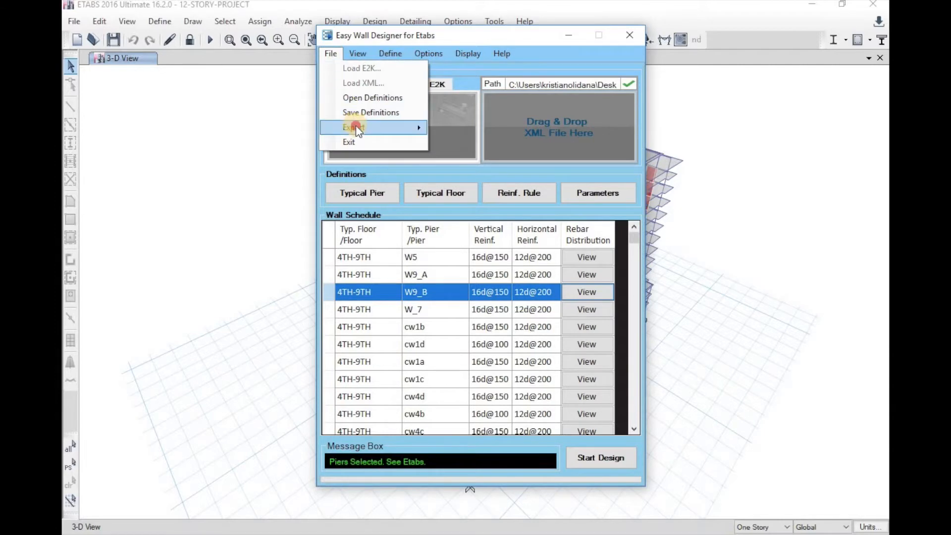
mouse_move(356, 126)
click(454, 128)
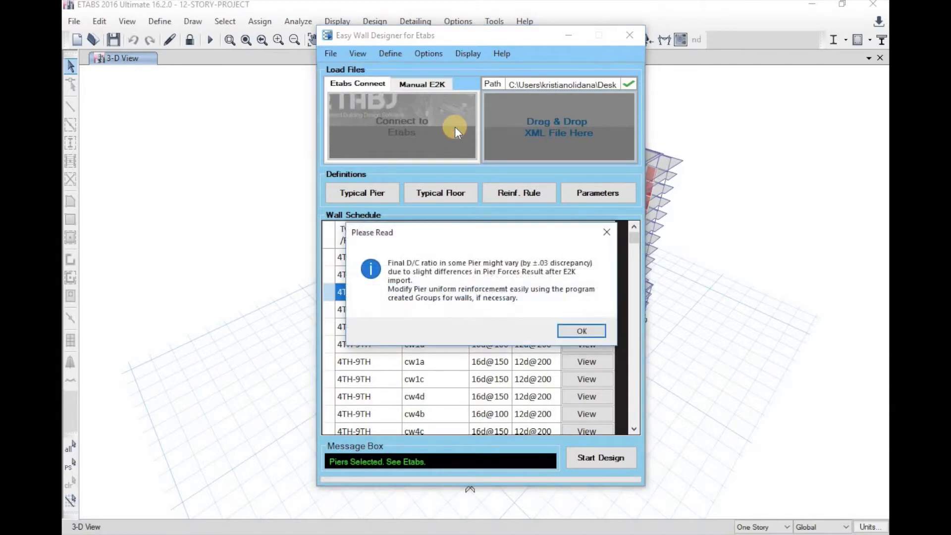
click(584, 334)
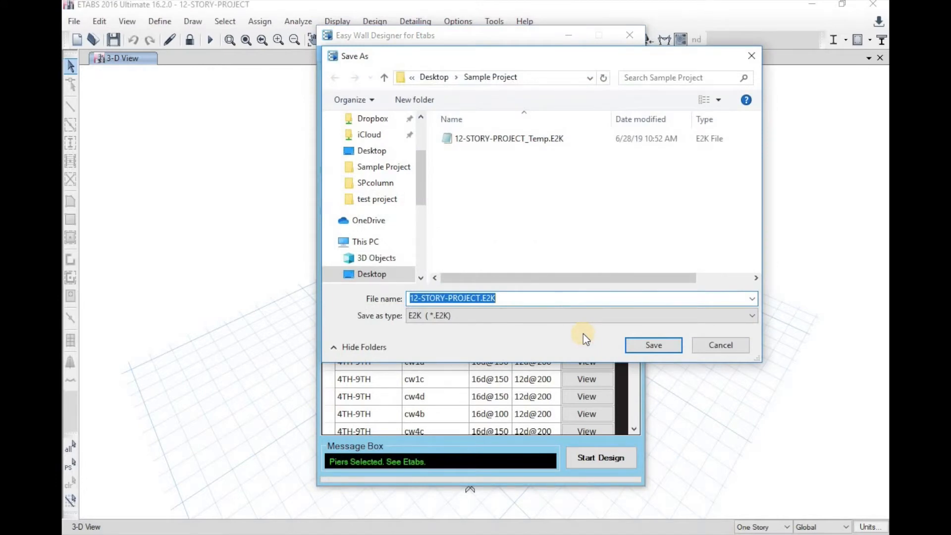
- Create an Updated Project folder inside Sample Project and save the export there as 12-STORY-PROJECT.E2K
click(409, 96)
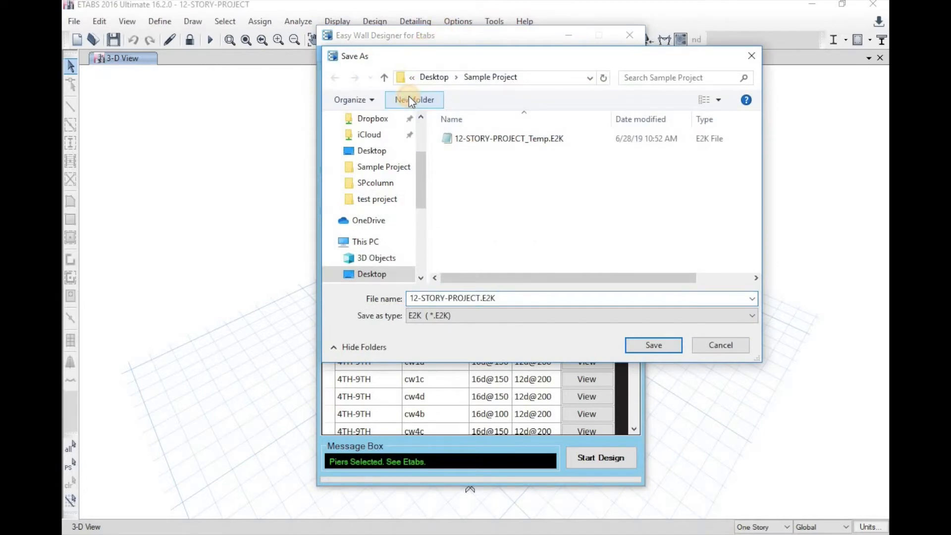
text(Up)
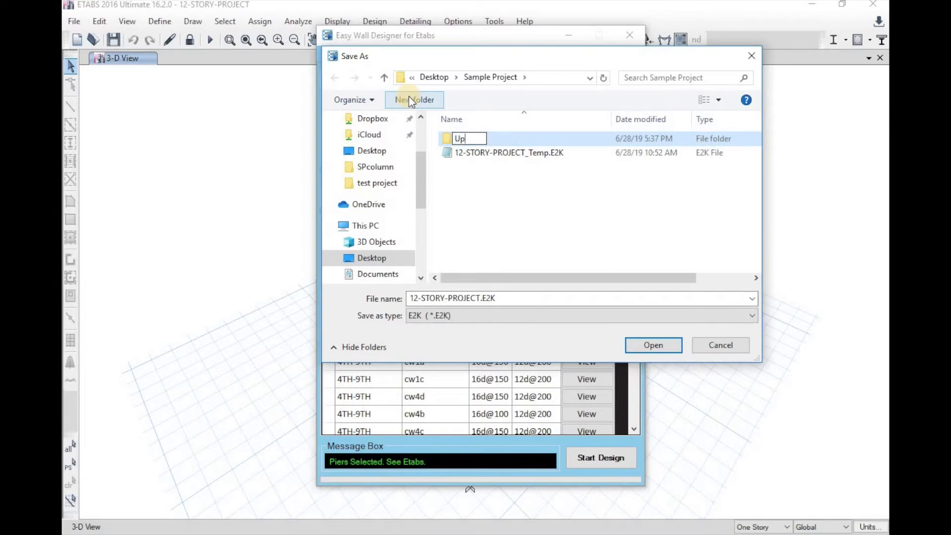
text(dated Project)
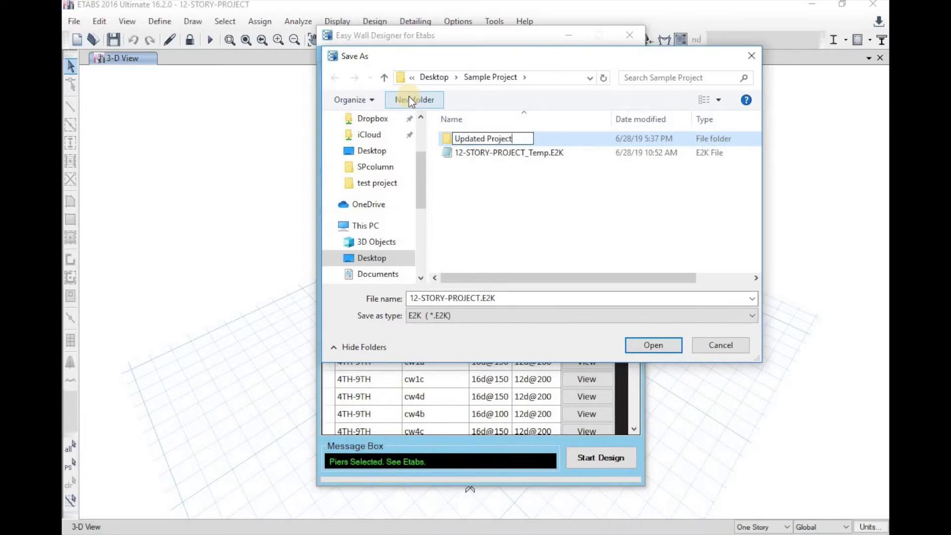
click(535, 138)
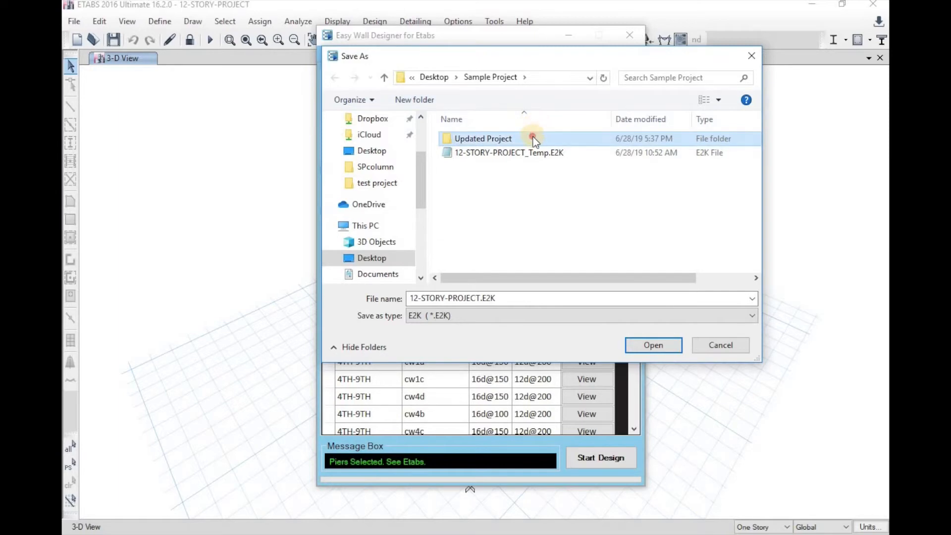
double_click(534, 138)
click(653, 345)
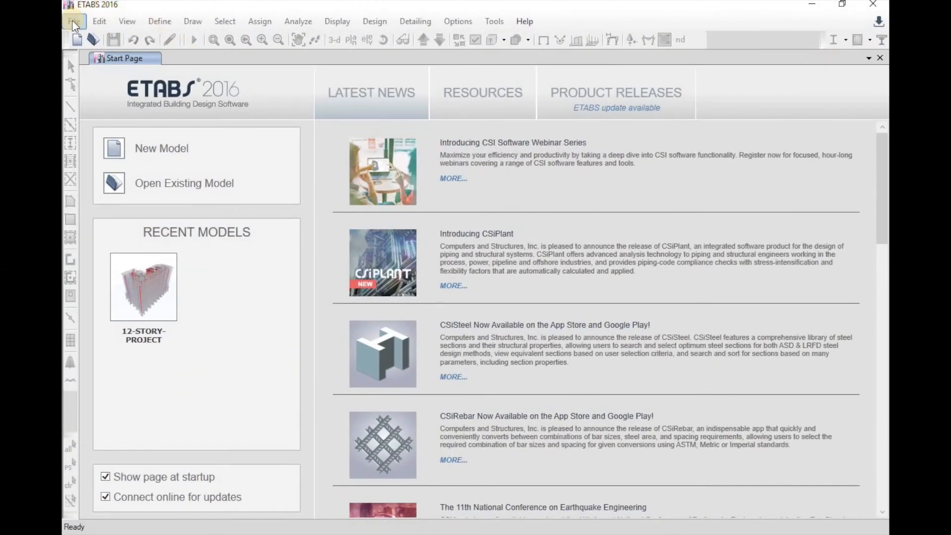
- In ETABS, import the exported E2K text file from the Updated Project folder
click(74, 22)
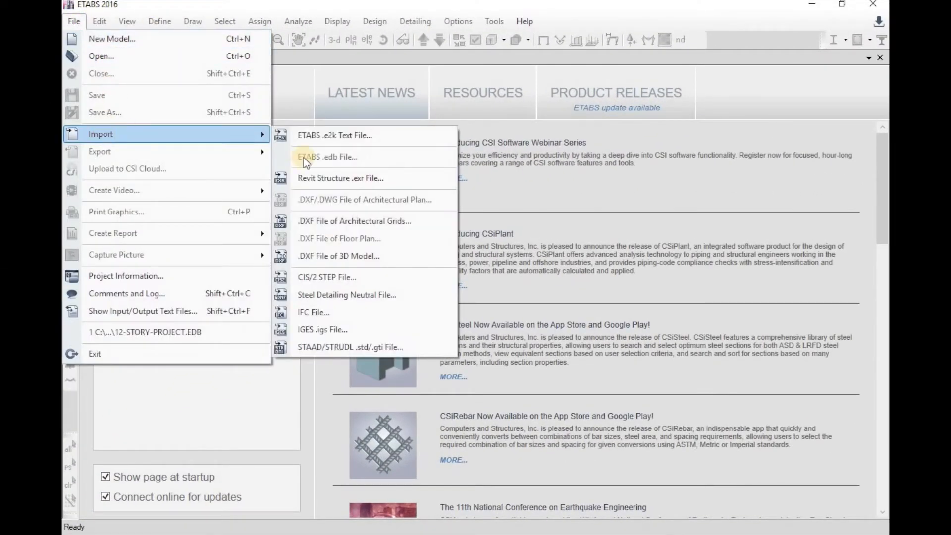
click(353, 135)
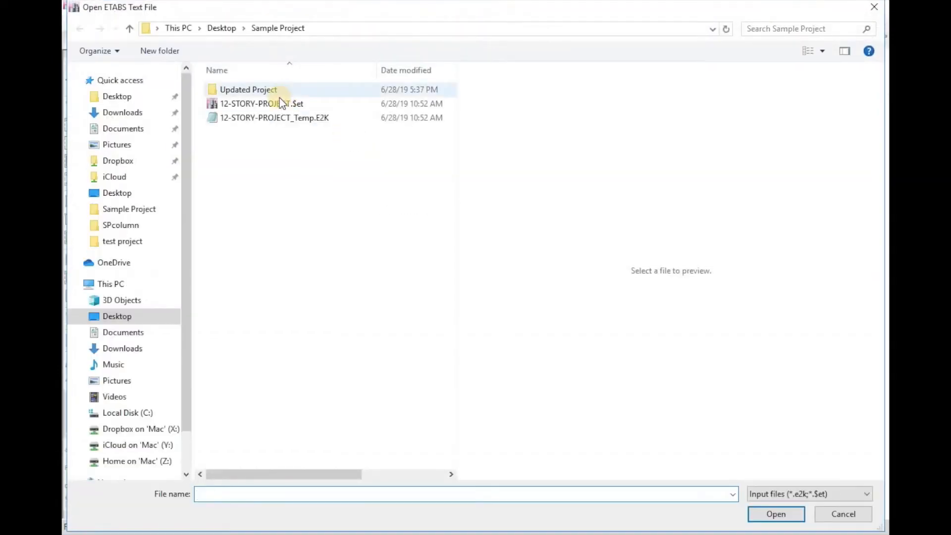
double_click(269, 92)
double_click(270, 93)
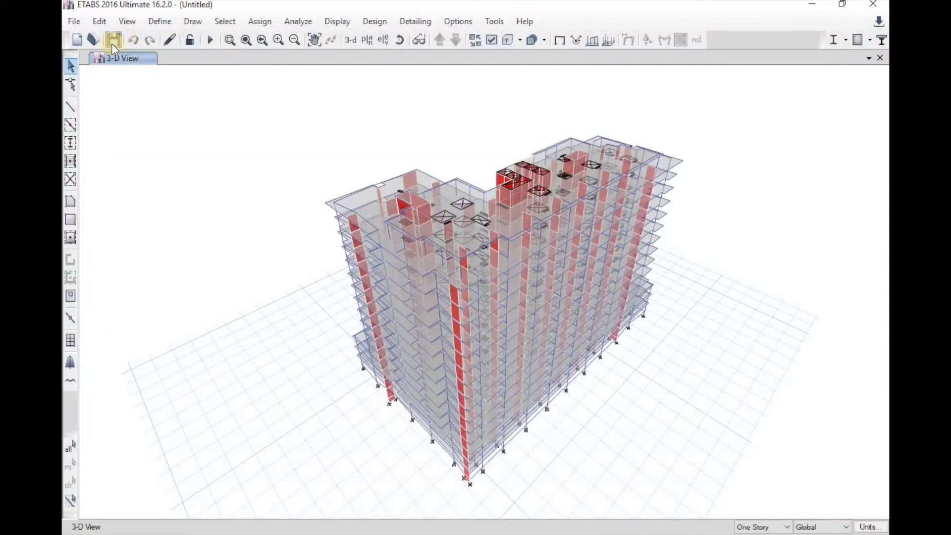
- Save the imported model in the Updated Project folder as 12-STORY-PROJECT-new
click(111, 43)
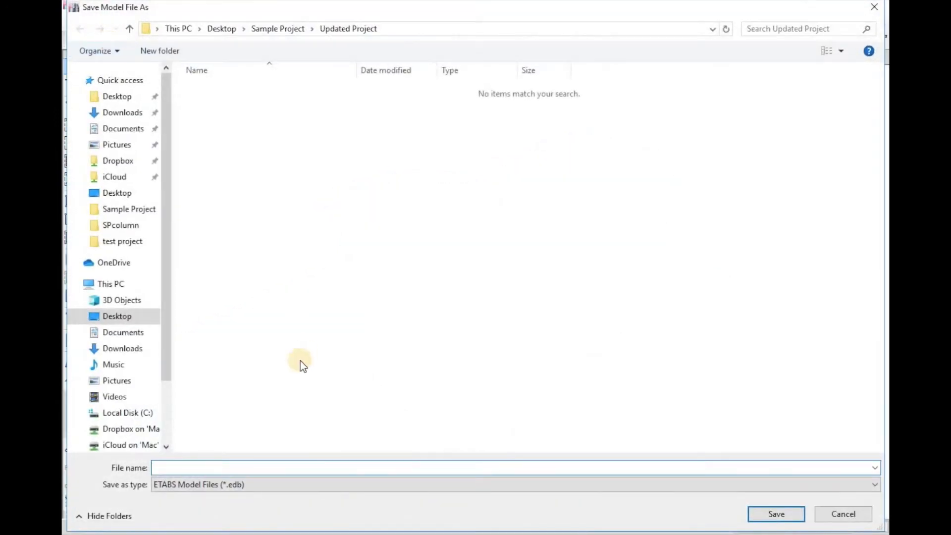
text(12-STORY-PROJECT)
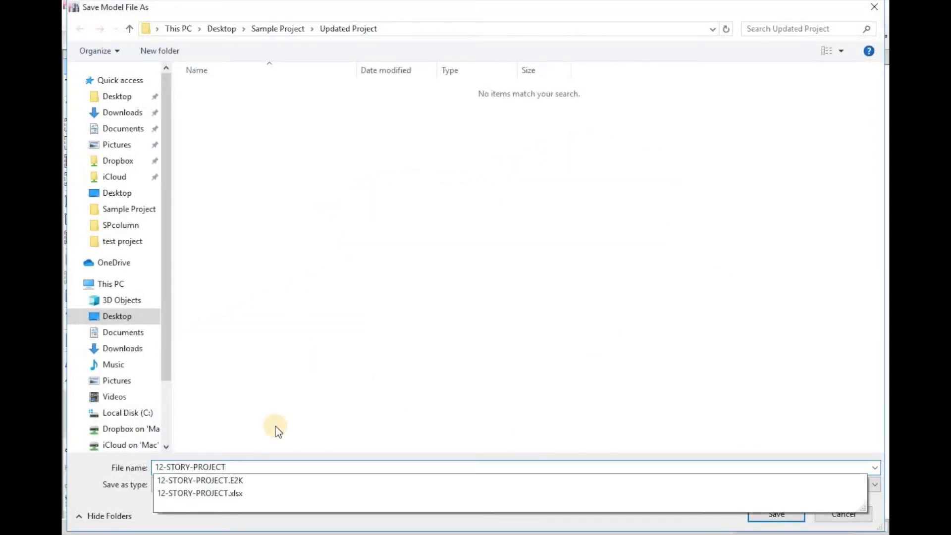
text(-new)
click(768, 514)
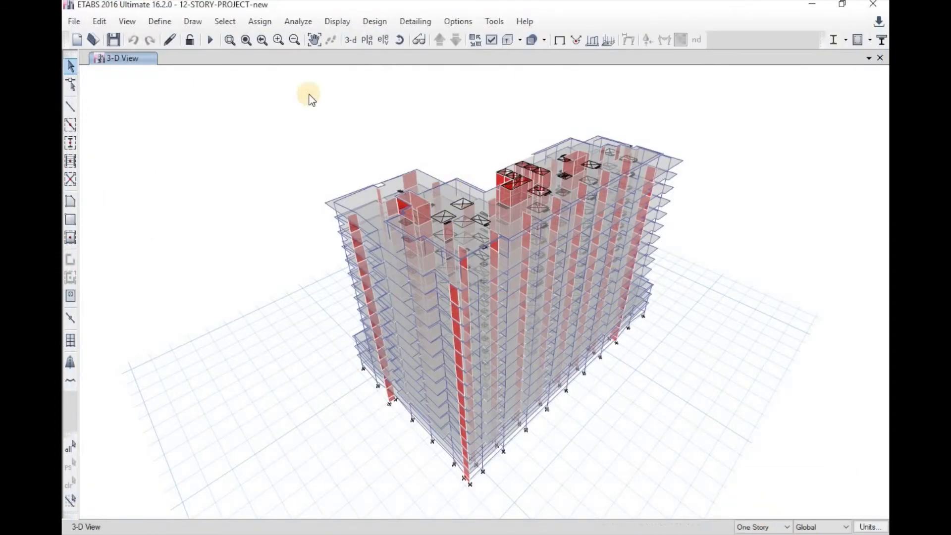
- Run the analysis of the imported model, return to the undeformed shape and start the shear wall design check
click(208, 41)
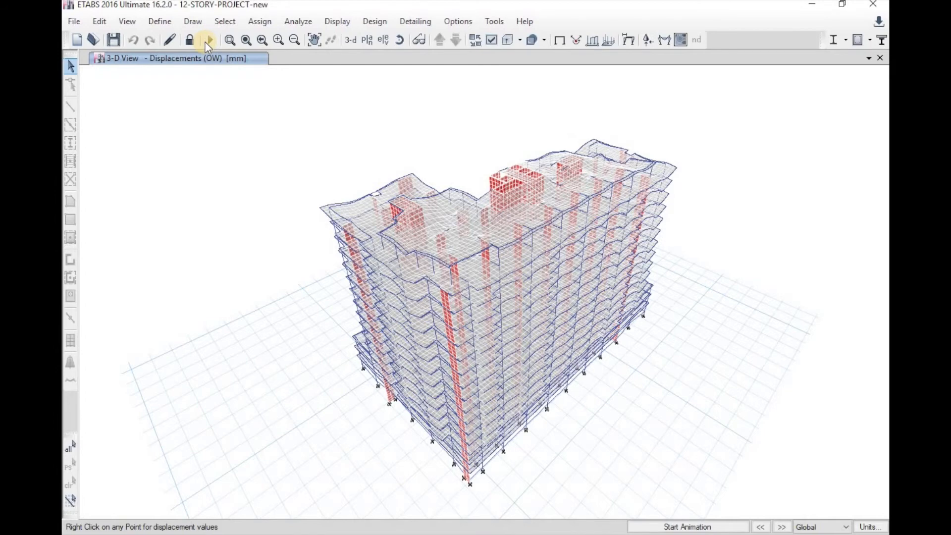
click(558, 40)
click(374, 22)
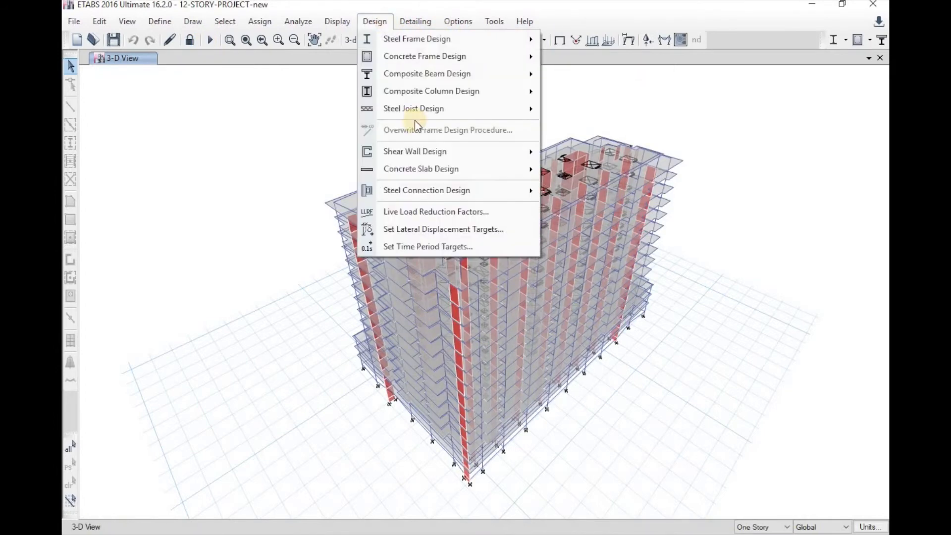
mouse_move(432, 151)
click(636, 303)
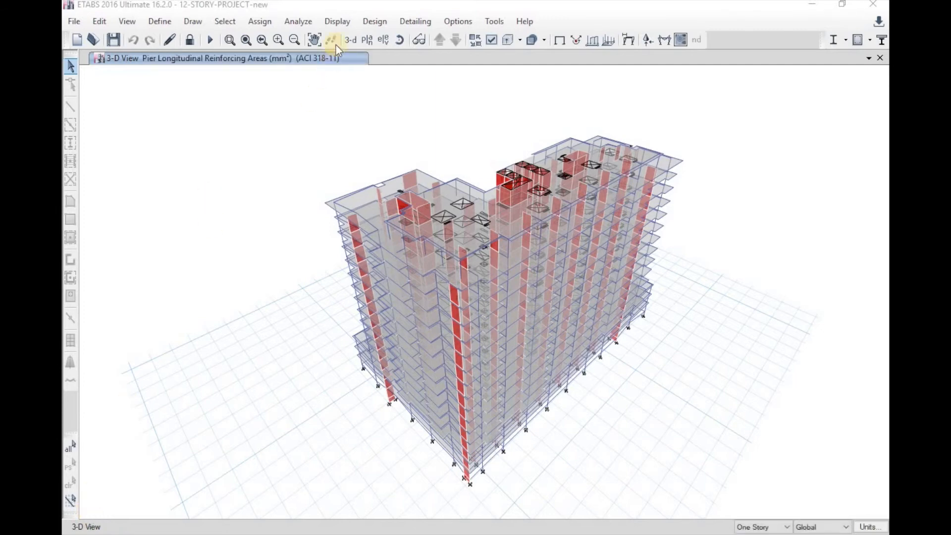
- Display the Shear Wall Pier Summary - ACI 318-11 table from the design results
click(340, 22)
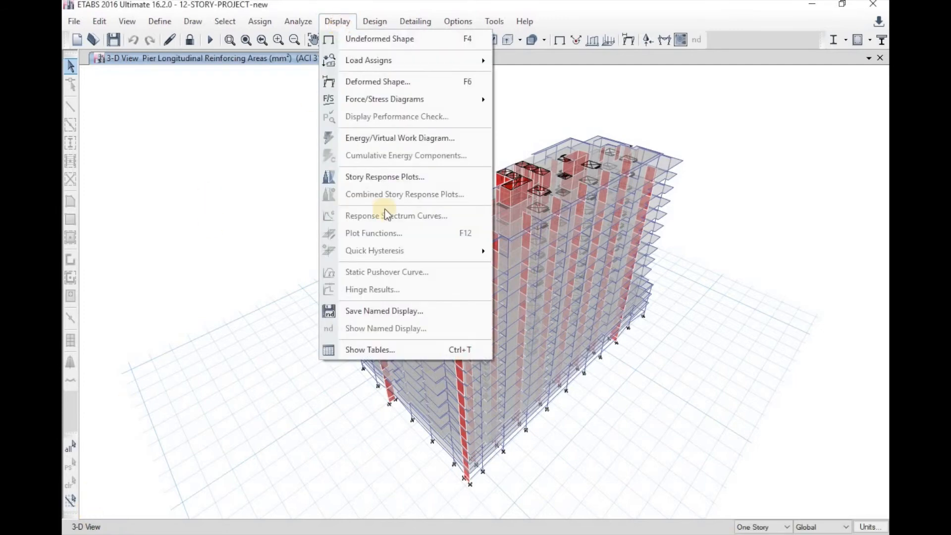
click(386, 350)
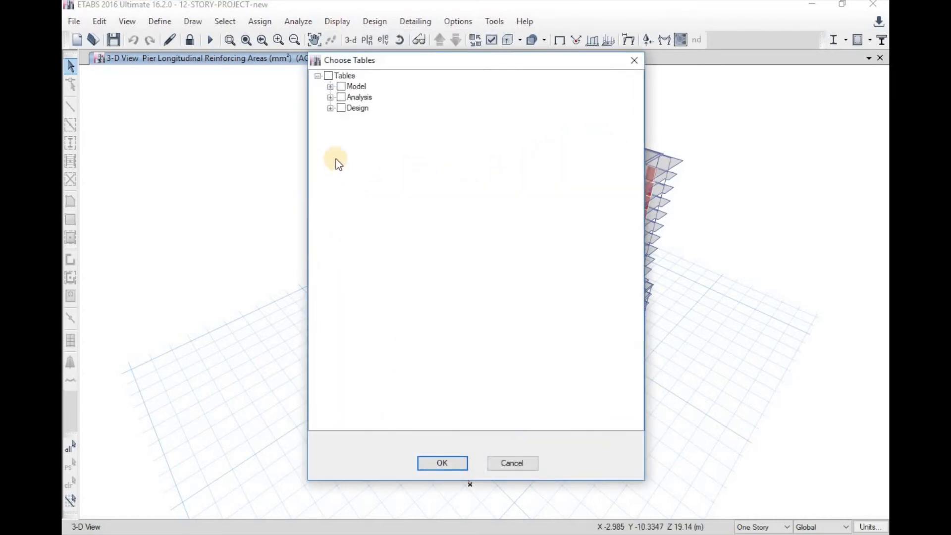
click(330, 108)
click(343, 151)
click(366, 162)
click(441, 464)
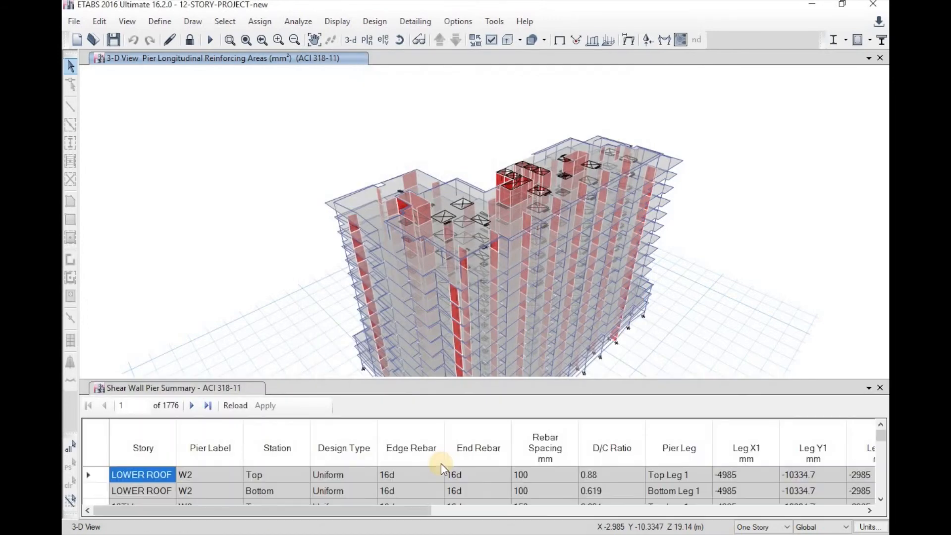
- Export all rows of the Shear Wall Pier Summary table to Excel and maximize the workbook
click(97, 432)
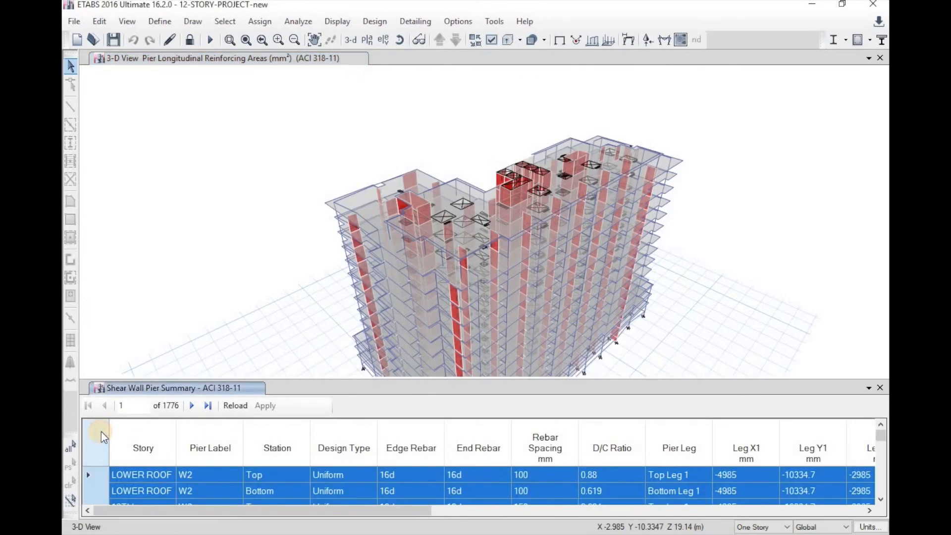
right_click(165, 480)
click(209, 528)
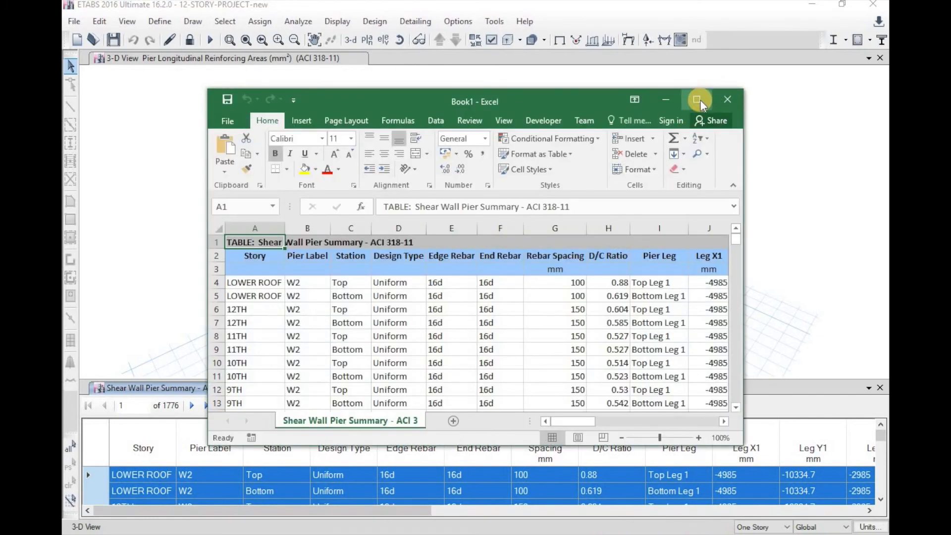
click(715, 94)
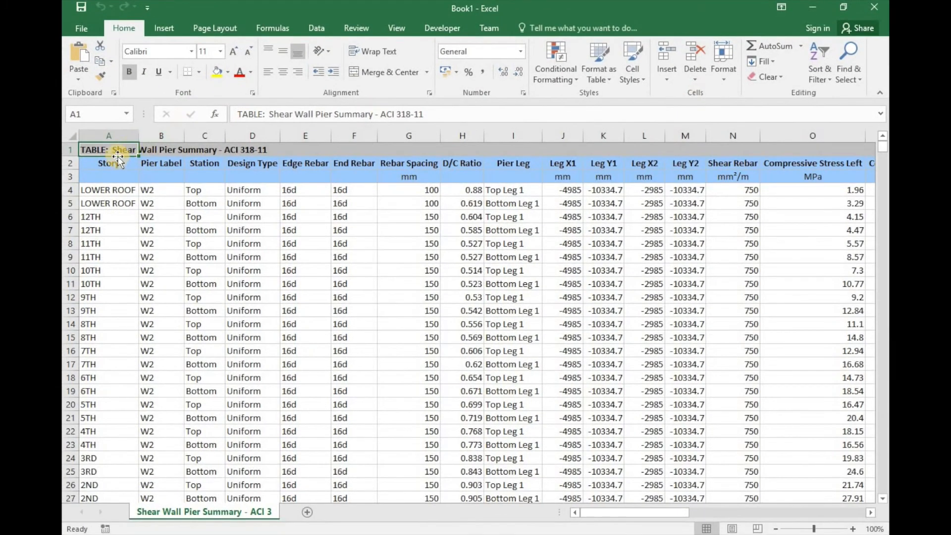
- Add filters to row 3, sort the pier summary by D/C Ratio from largest to smallest, and select cells H4:H13
click(70, 176)
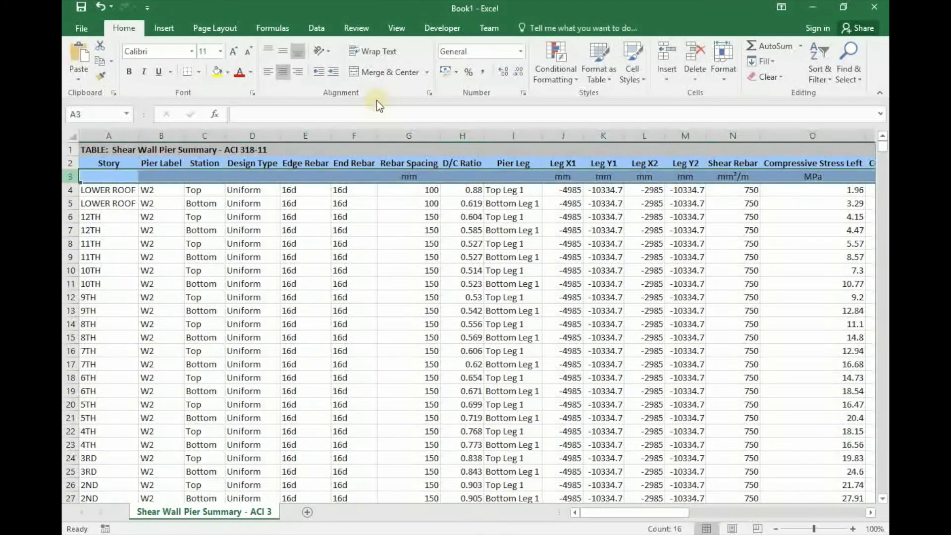
click(830, 81)
click(842, 145)
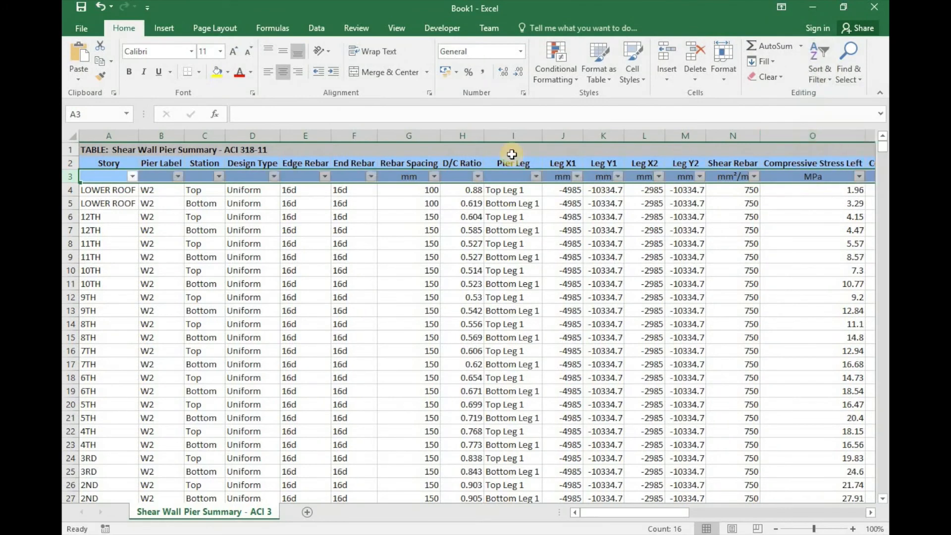
click(477, 176)
click(469, 210)
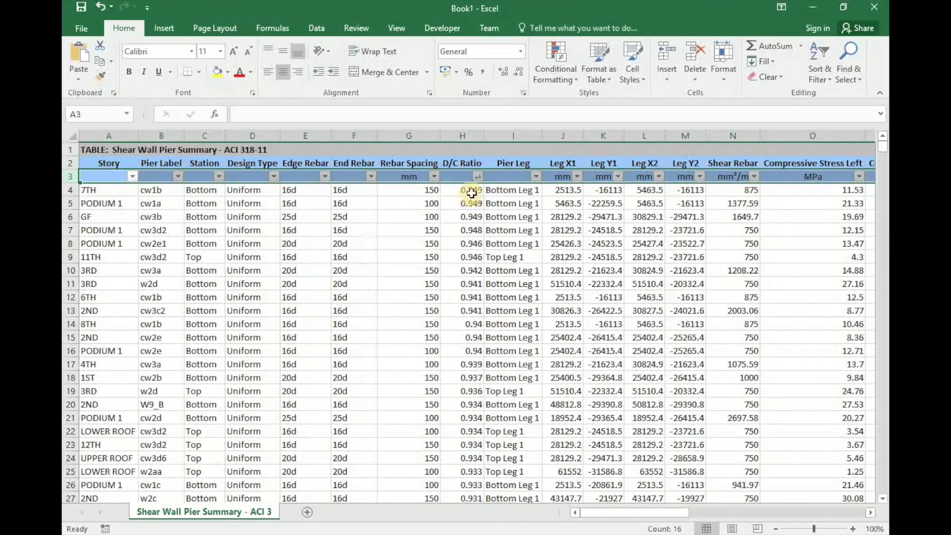
drag(471, 191, 470, 304)
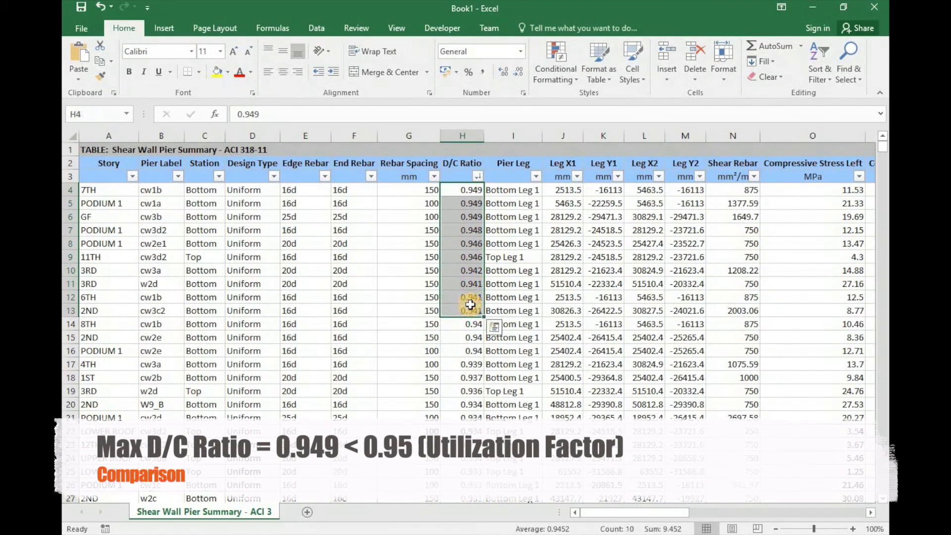